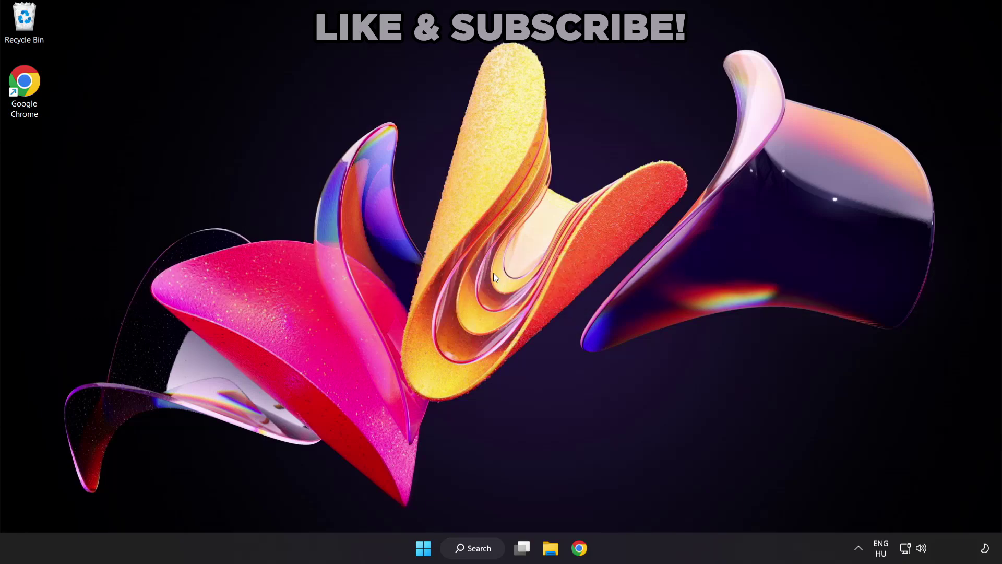
Search for Device Manager from the taskbar and launch it.
{"action": "left_click", "coordinate": [480, 548]}
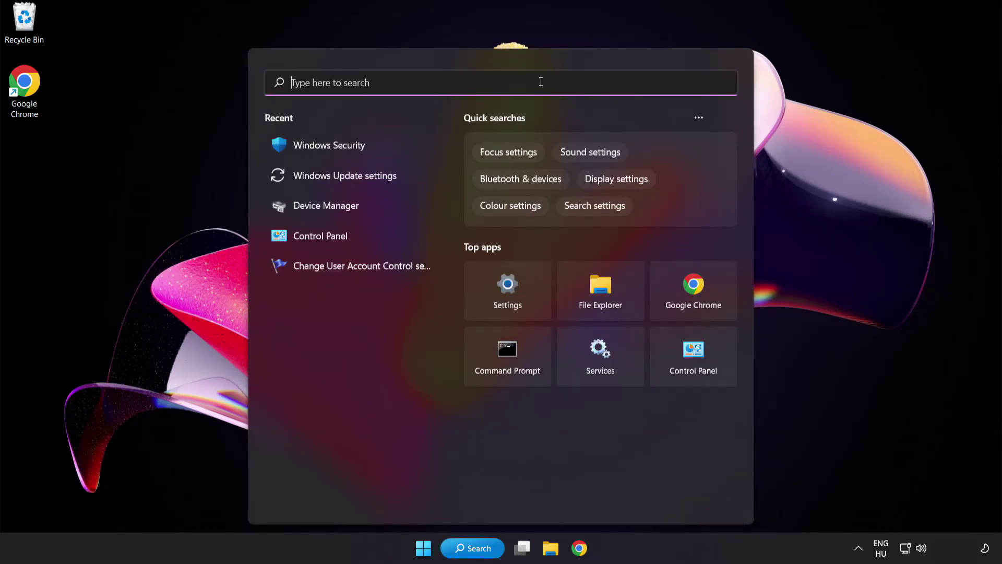
{"action": "type", "text": "device ma"}
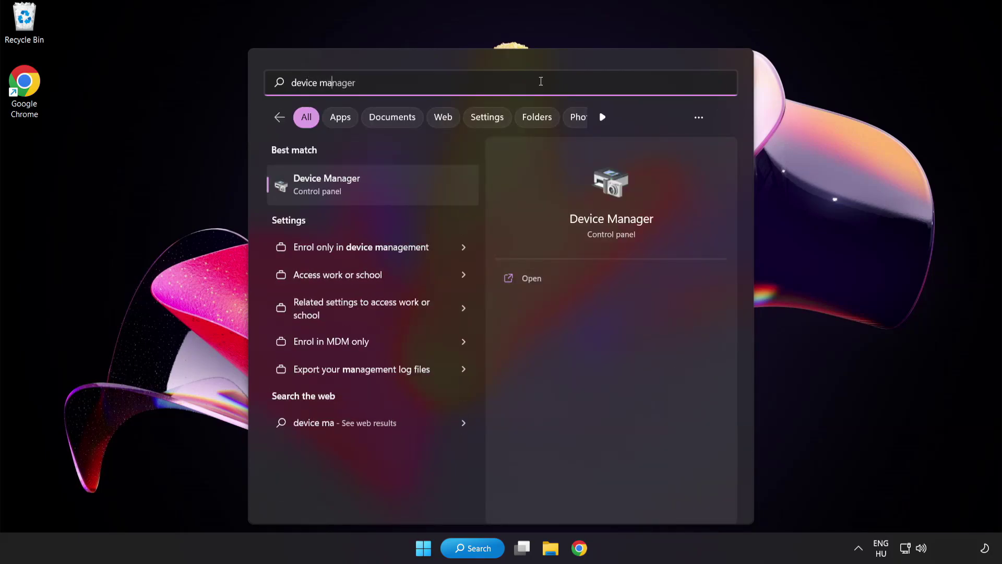
{"action": "type", "text": "nager"}
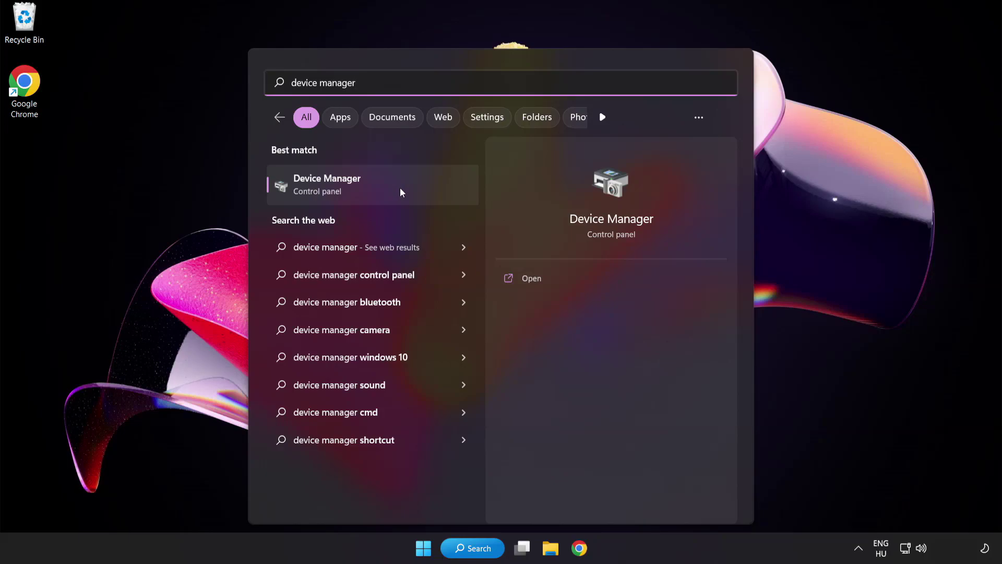
In Device Manager, expand Display adapters and bring up the VMware SVGA 3D adapter's actions.
{"action": "left_click", "coordinate": [400, 188]}
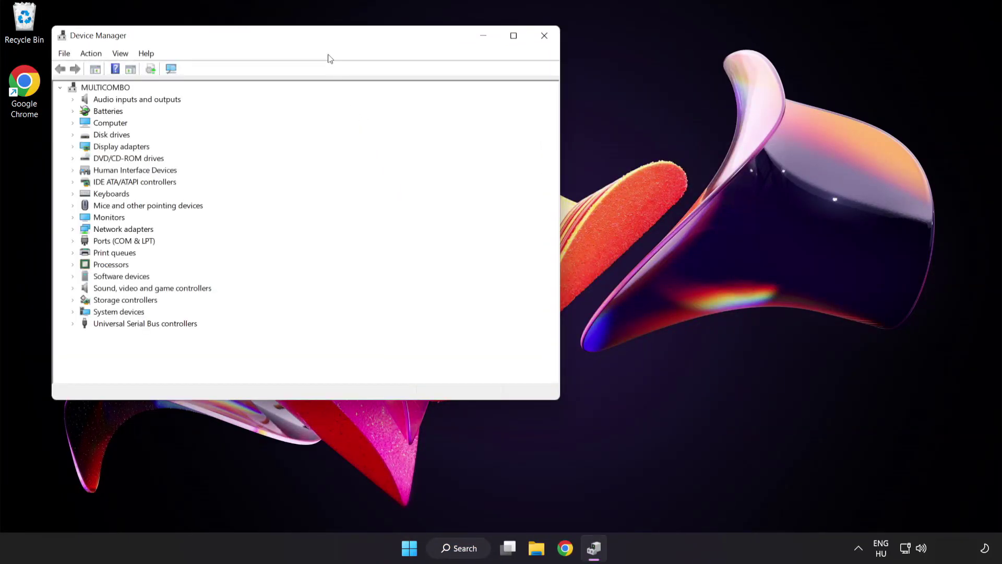
{"action": "left_click_drag", "start_coordinate": [323, 41], "coordinate": [490, 106]}
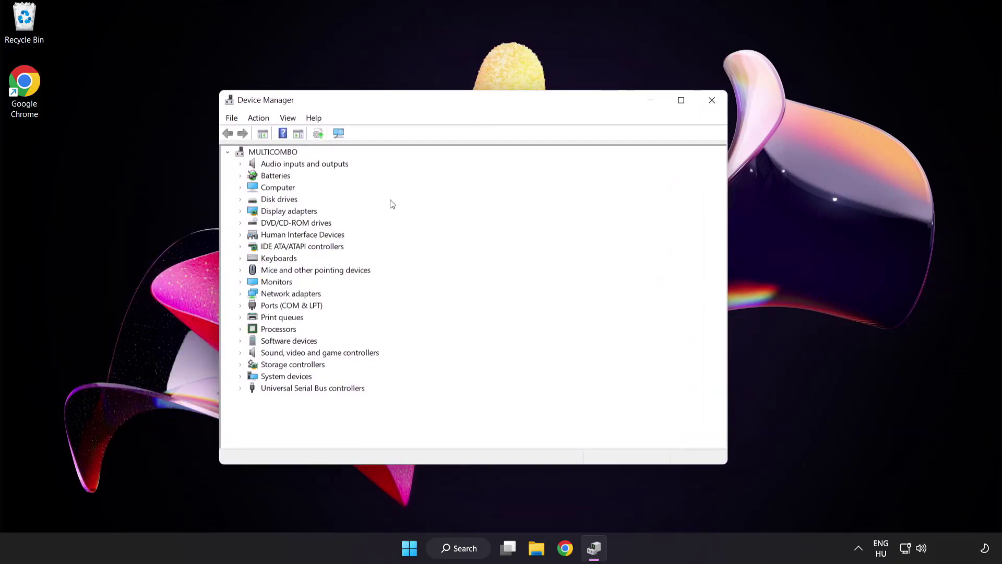
{"action": "left_click", "coordinate": [310, 213]}
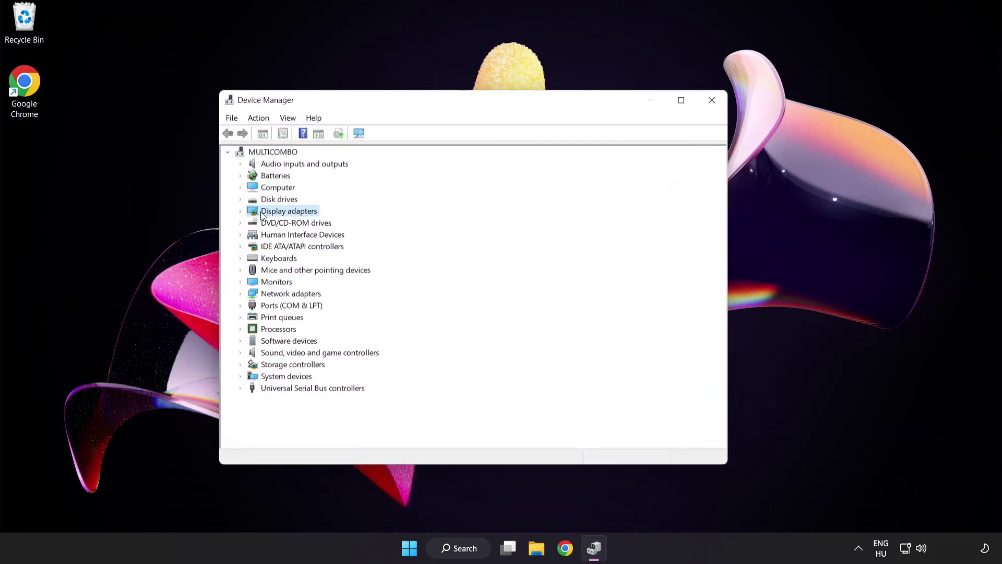
{"action": "left_click", "coordinate": [241, 213]}
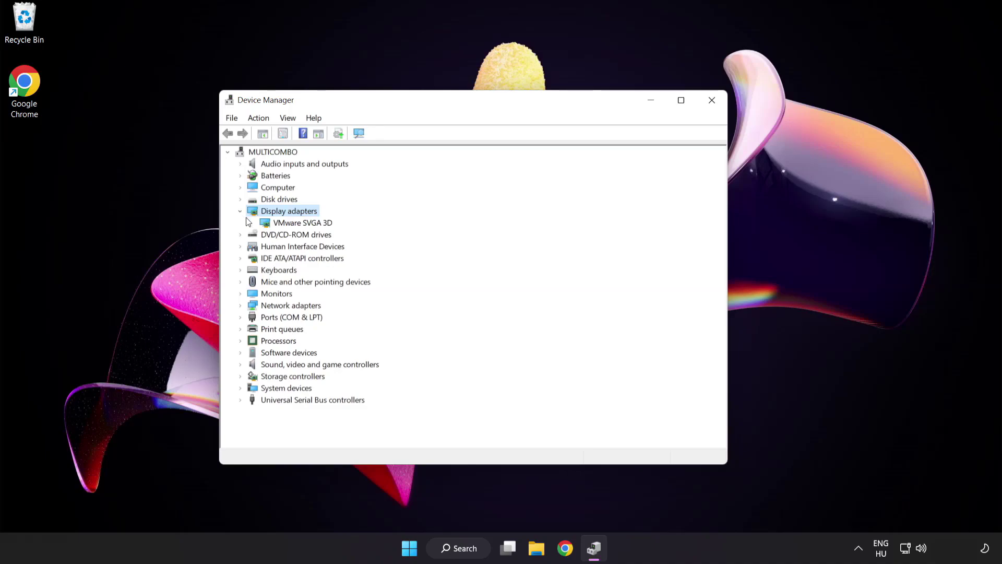
{"action": "left_click", "coordinate": [264, 224]}
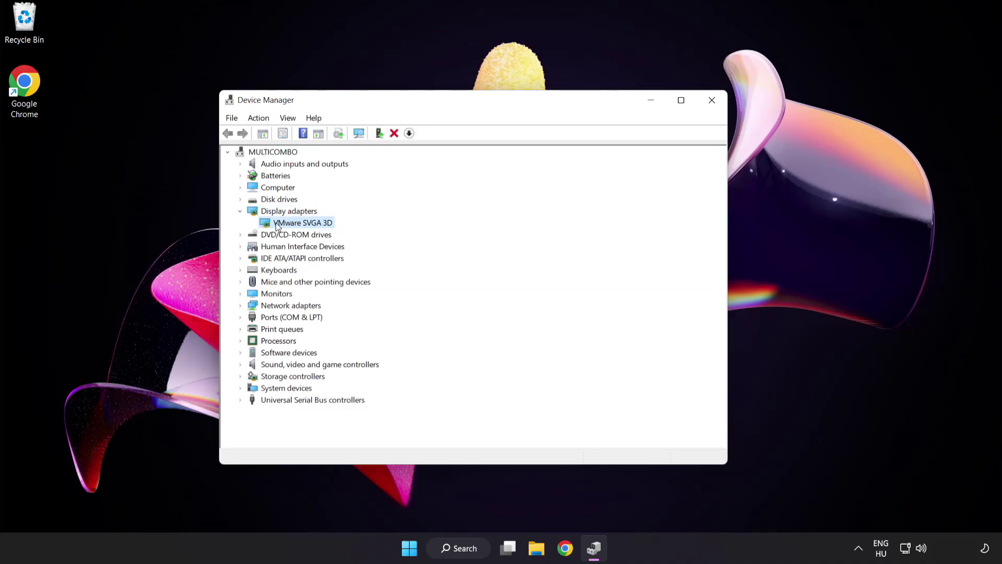
{"action": "right_click", "coordinate": [295, 223]}
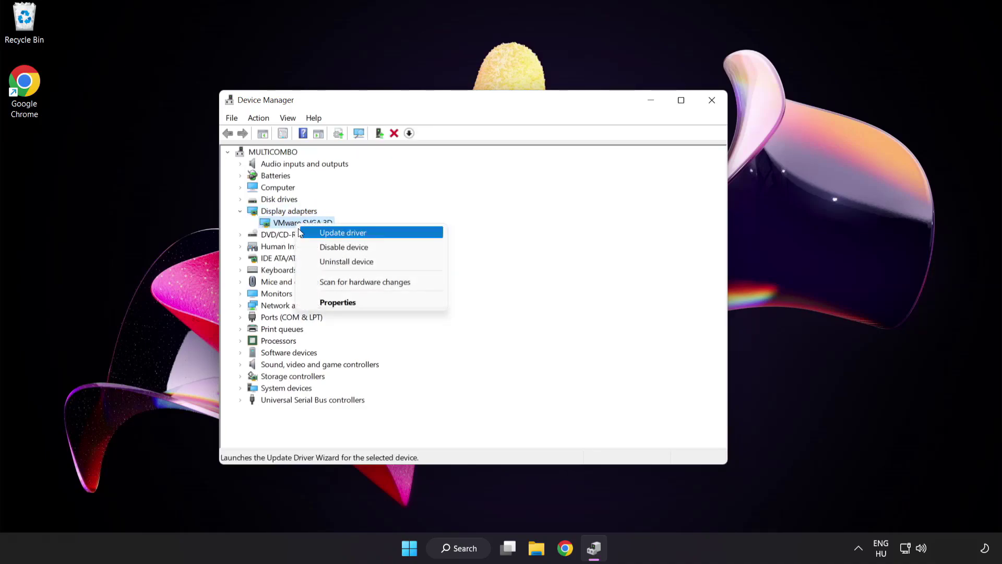
Run an automatic driver search for VMware SVGA 3D, confirming the best driver is already installed.
{"action": "left_click", "coordinate": [390, 234]}
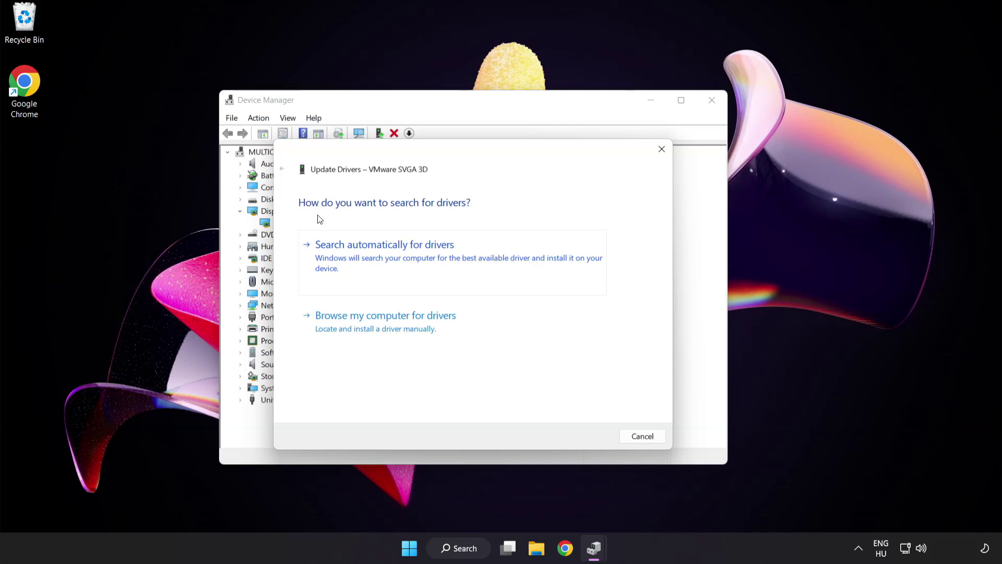
{"action": "left_click", "coordinate": [437, 255]}
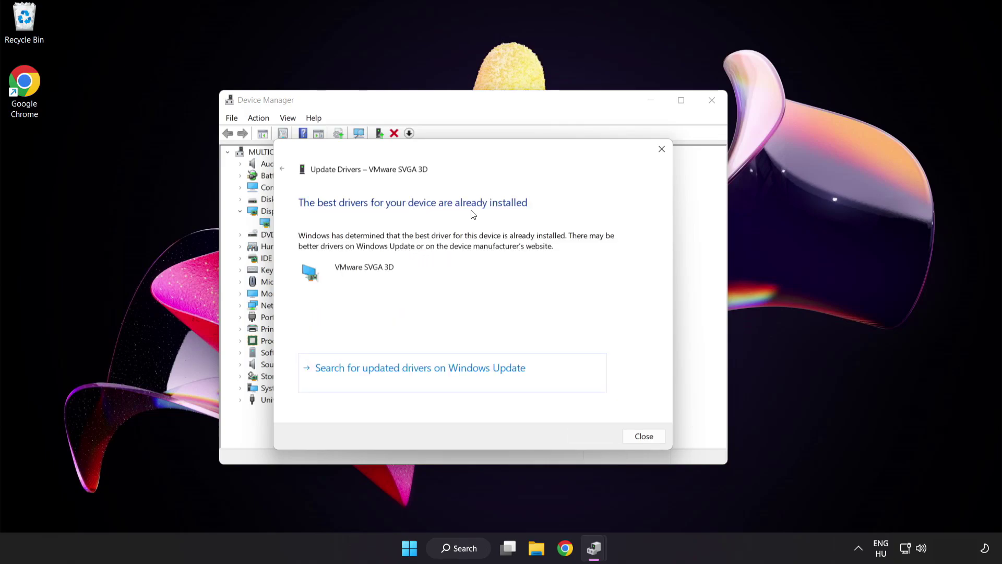
{"action": "left_click", "coordinate": [641, 439]}
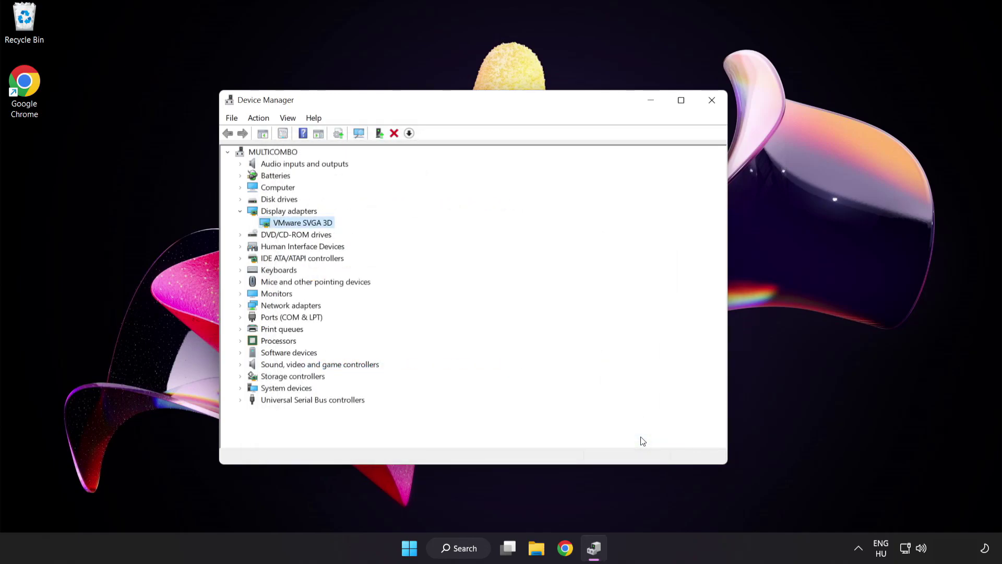
Close Device Manager and search Windows for 'update' to find Windows Update settings.
{"action": "left_click", "coordinate": [713, 102]}
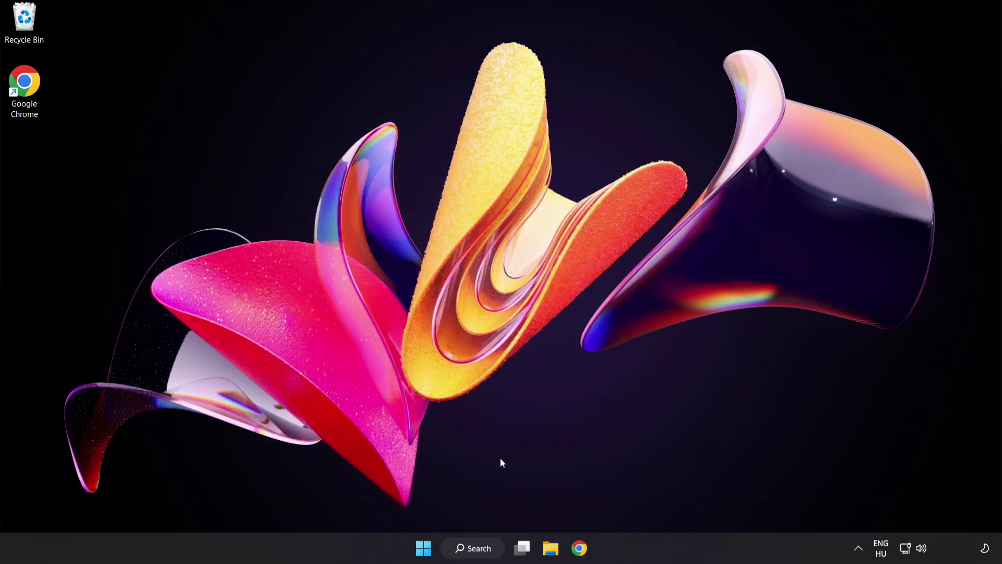
{"action": "left_click", "coordinate": [484, 550]}
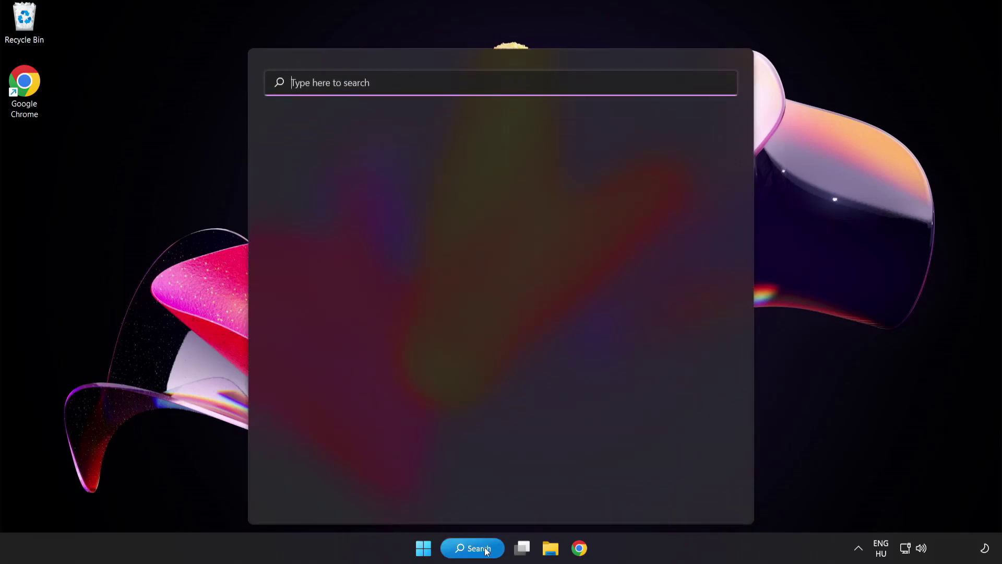
{"action": "type", "text": "u"}
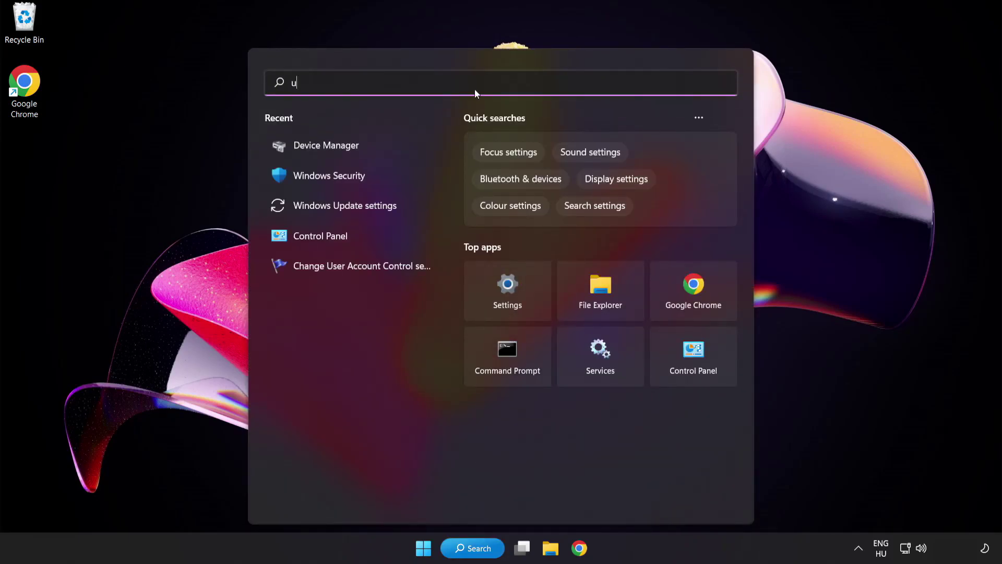
{"action": "type", "text": "pdate"}
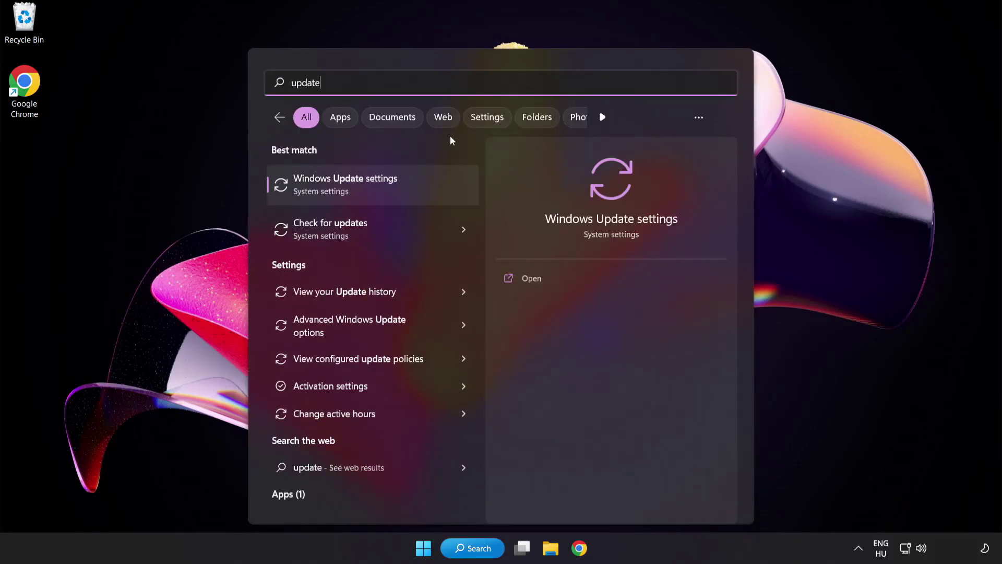
Check for Windows updates, confirm the PC is up to date, and close Settings.
{"action": "left_click", "coordinate": [383, 192]}
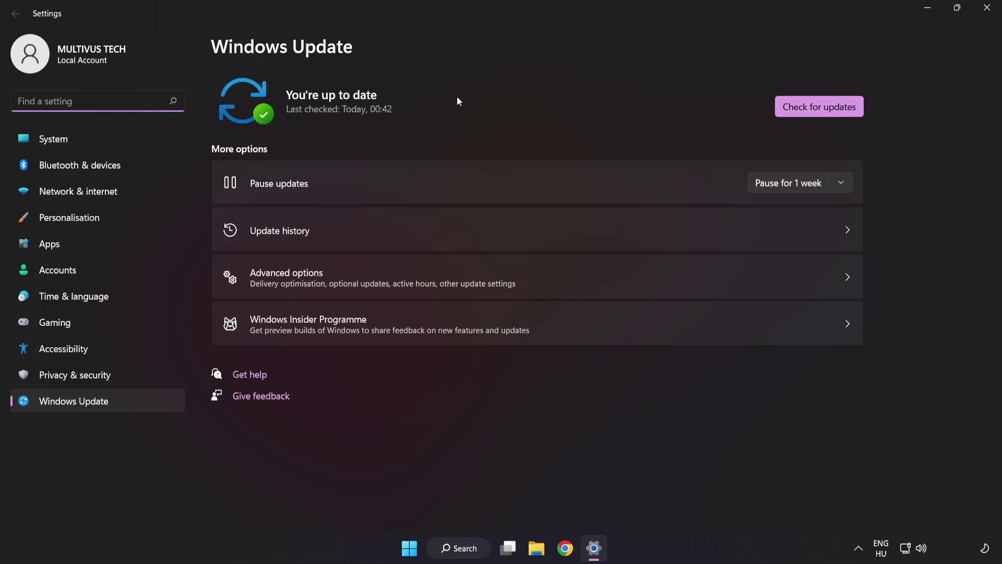
{"action": "left_click", "coordinate": [815, 112]}
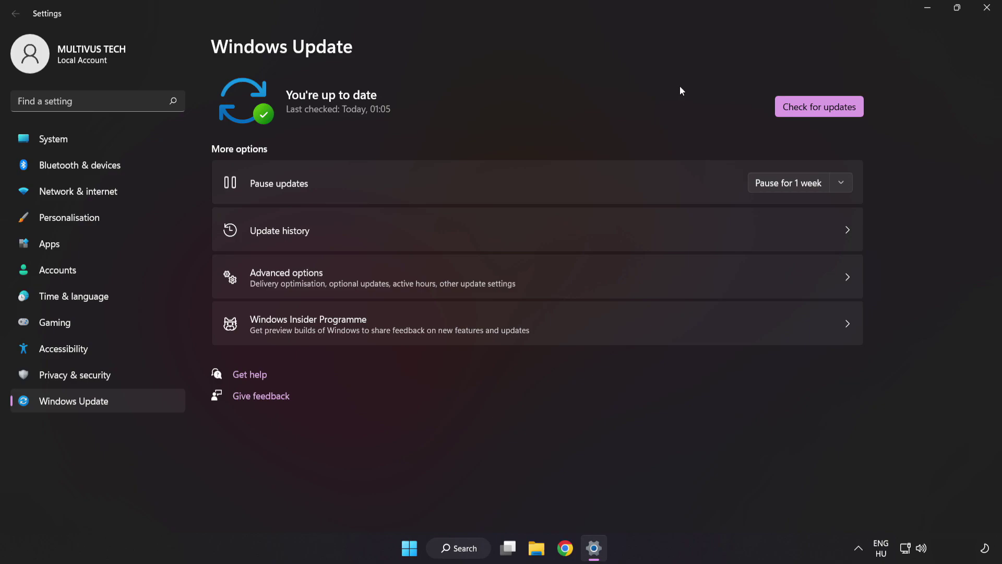
{"action": "left_click", "coordinate": [985, 15]}
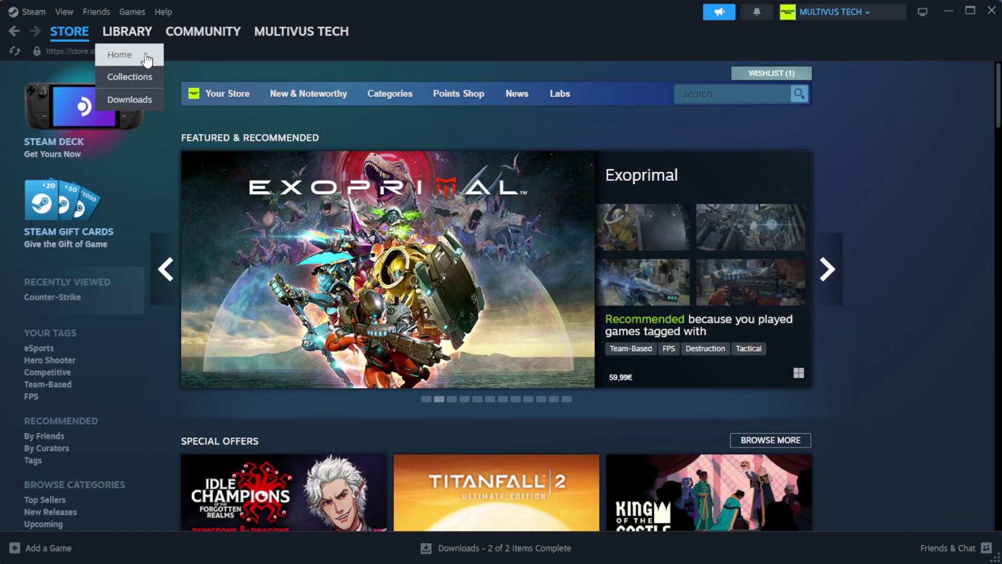
Go to the Steam Library and bring up the actions for YOUR NOT WORKING GAME.
{"action": "left_click", "coordinate": [144, 55]}
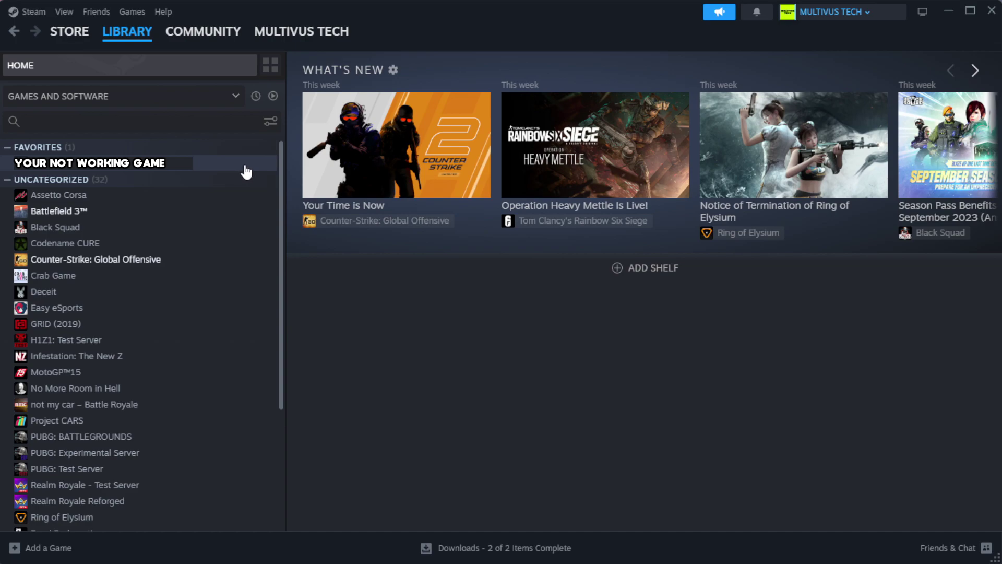
{"action": "right_click", "coordinate": [246, 167]}
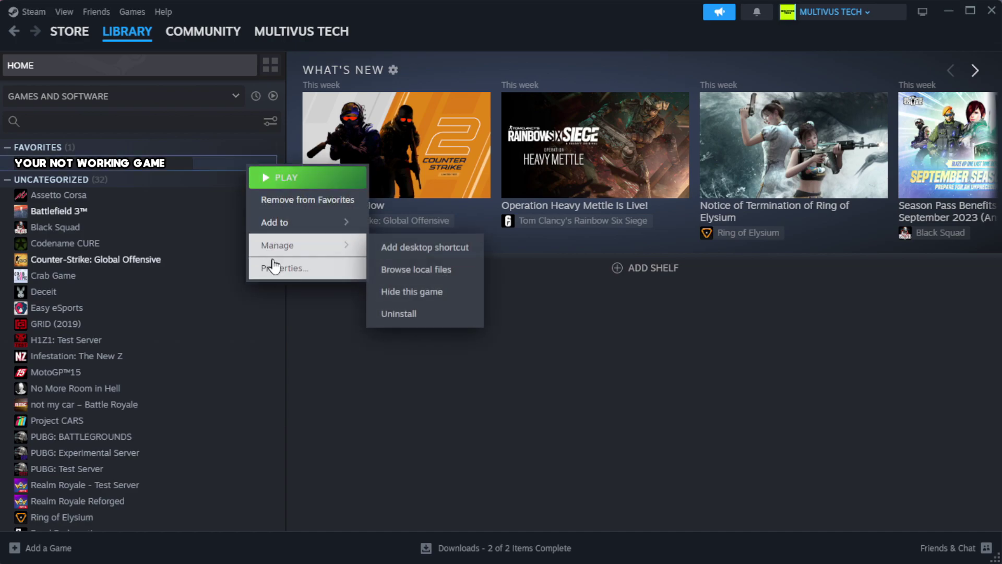
Verify integrity of the game's installed files from its Steam properties, validating all 1039 files.
{"action": "left_click", "coordinate": [318, 275]}
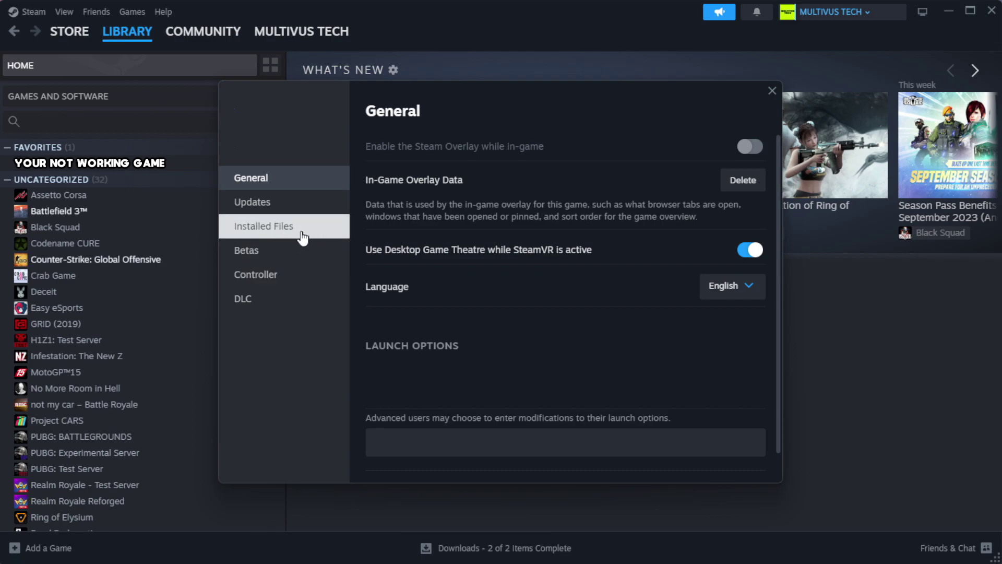
{"action": "left_click", "coordinate": [329, 237]}
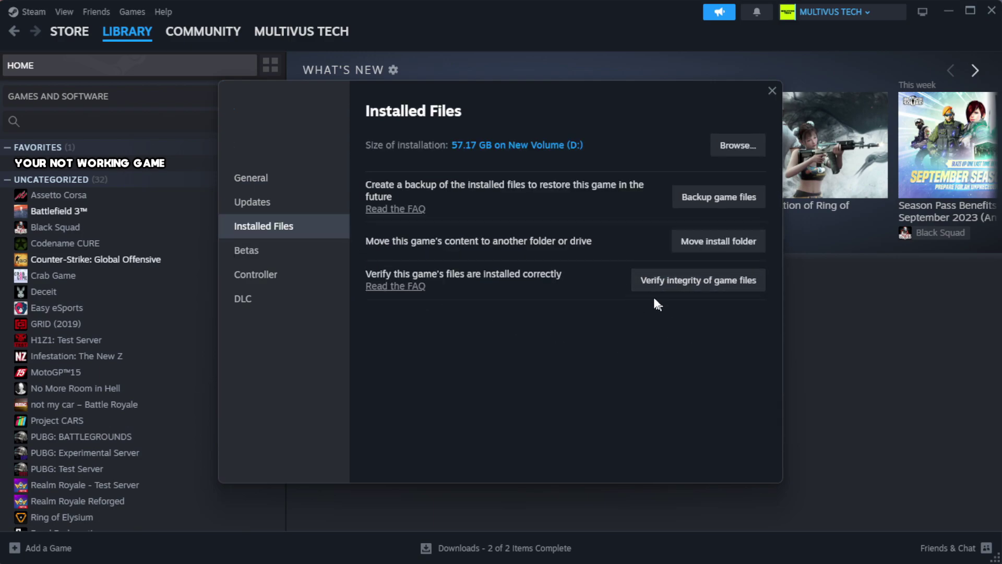
{"action": "left_click", "coordinate": [704, 288]}
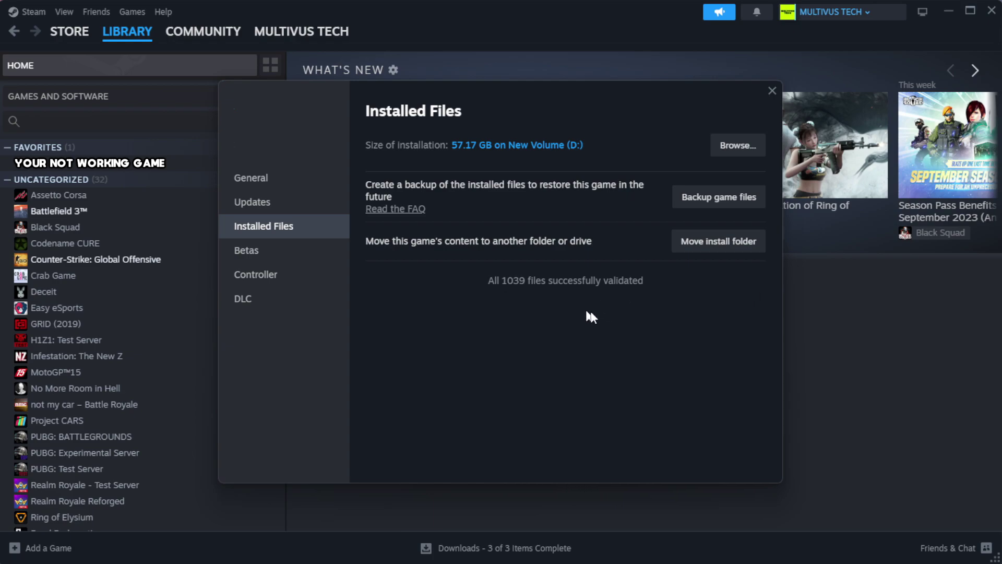
Browse the game's install folder and bring up the actions for the YOUR NOT WORKING GAME shortcut.
{"action": "left_click", "coordinate": [735, 154]}
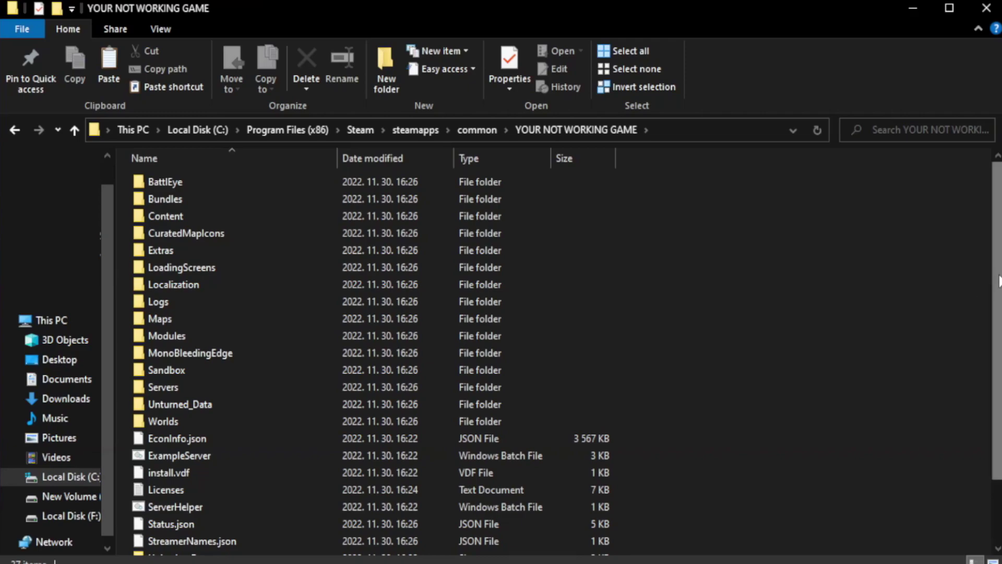
{"action": "left_click_drag", "start_coordinate": [998, 312], "coordinate": [1000, 374]}
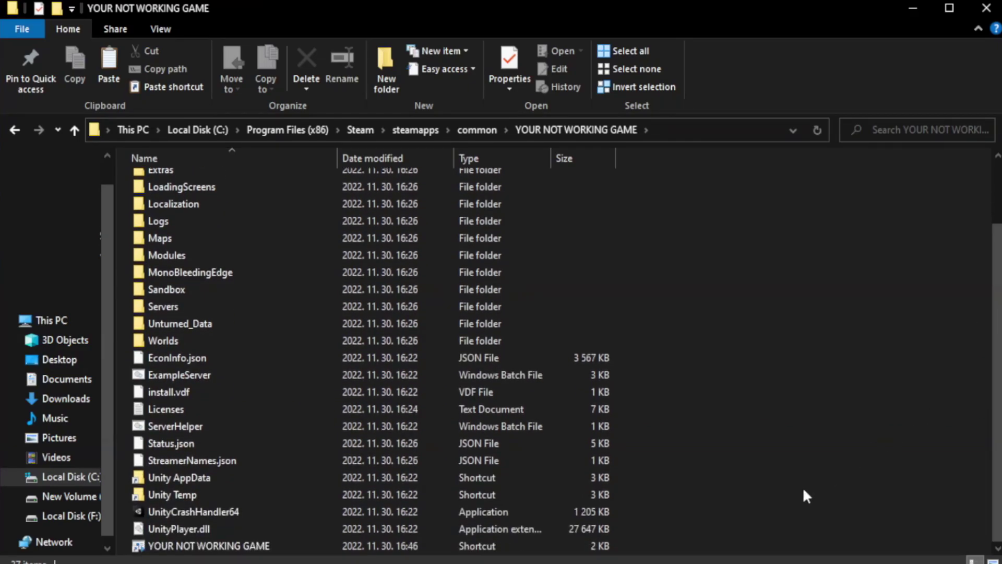
{"action": "left_click", "coordinate": [396, 547]}
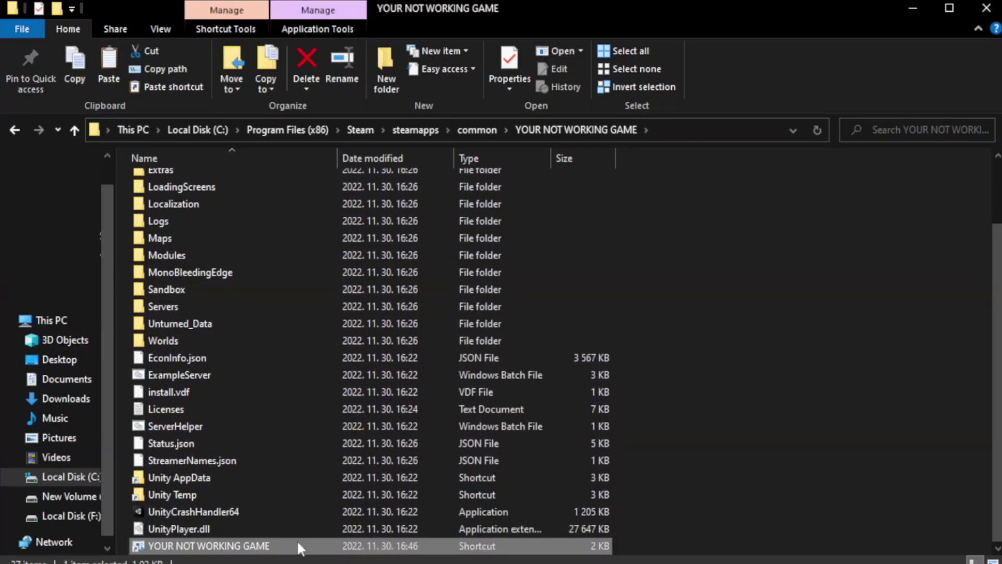
{"action": "right_click", "coordinate": [335, 543]}
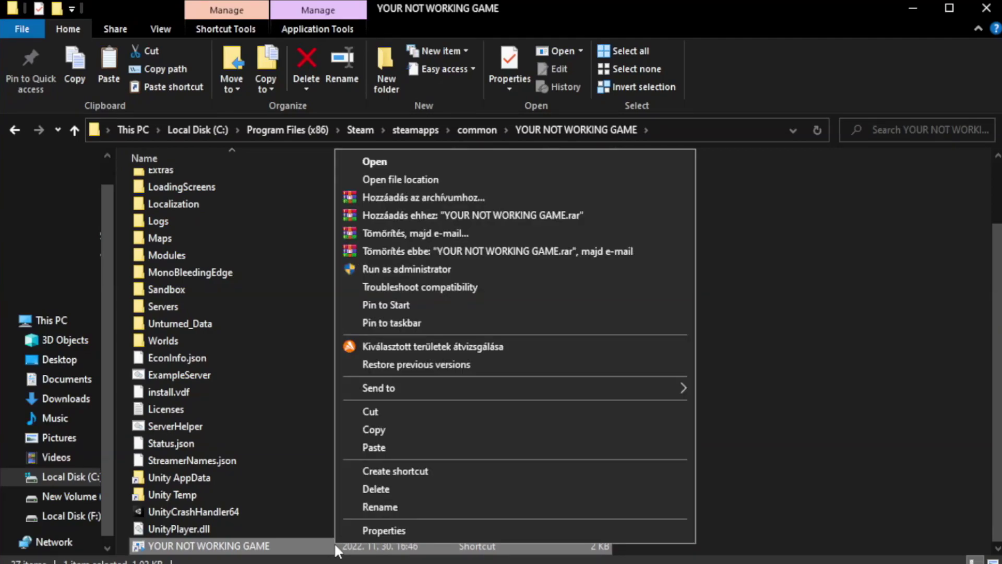
In the shortcut's Compatibility settings, enable compatibility mode for Windows 8.
{"action": "left_click", "coordinate": [511, 532]}
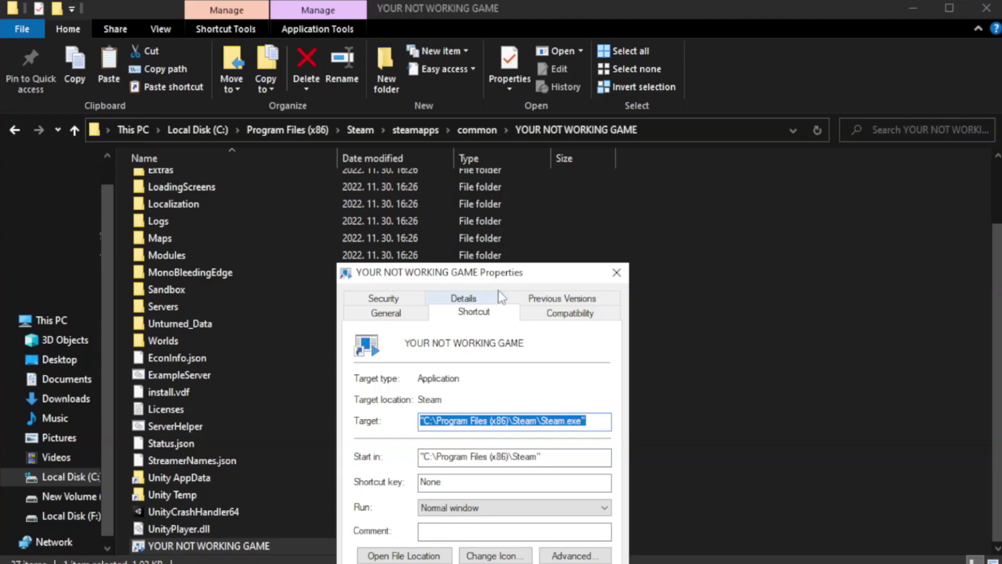
{"action": "left_click_drag", "start_coordinate": [505, 279], "coordinate": [504, 103]}
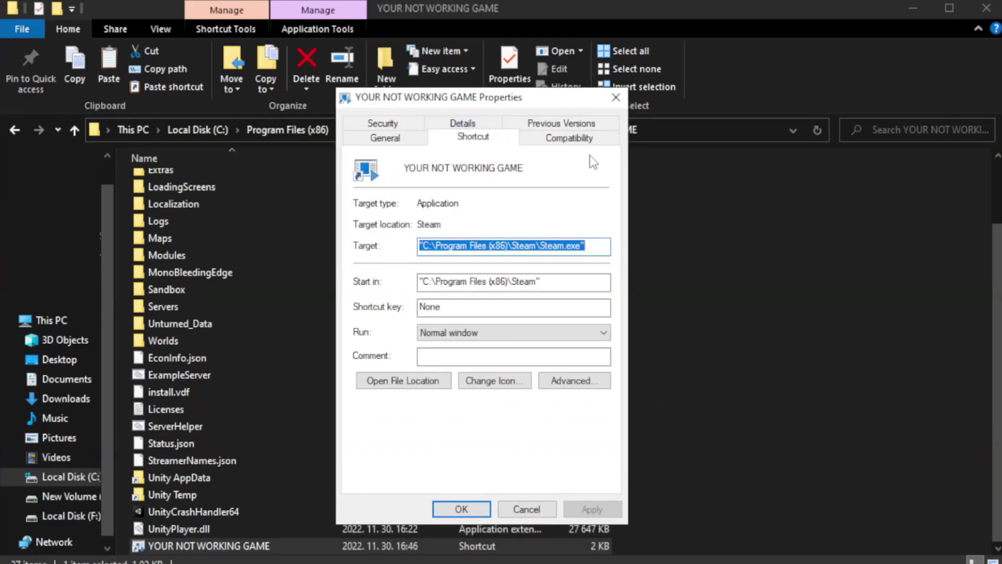
{"action": "left_click", "coordinate": [563, 145]}
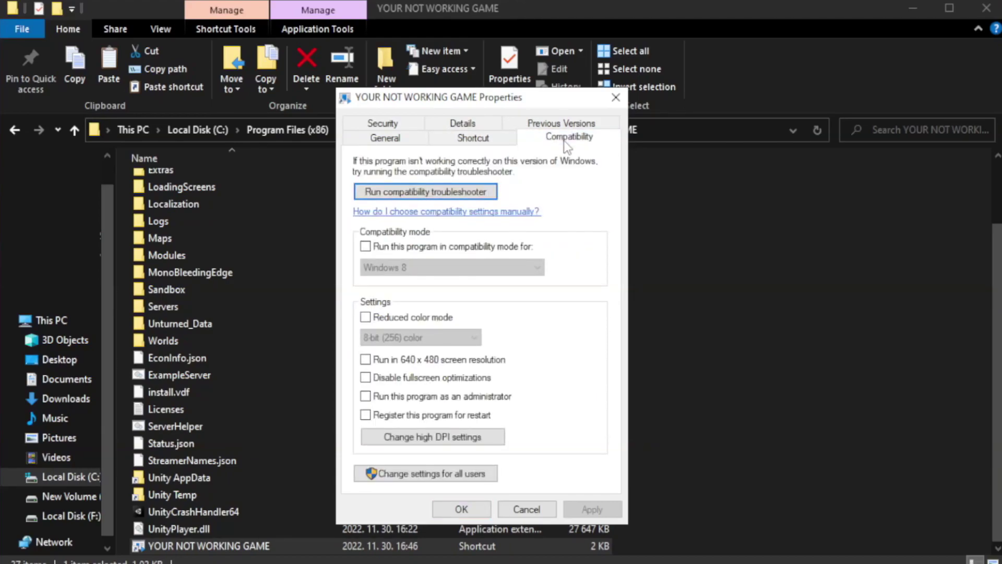
{"action": "left_click", "coordinate": [397, 245]}
{"action": "left_click", "coordinate": [451, 268]}
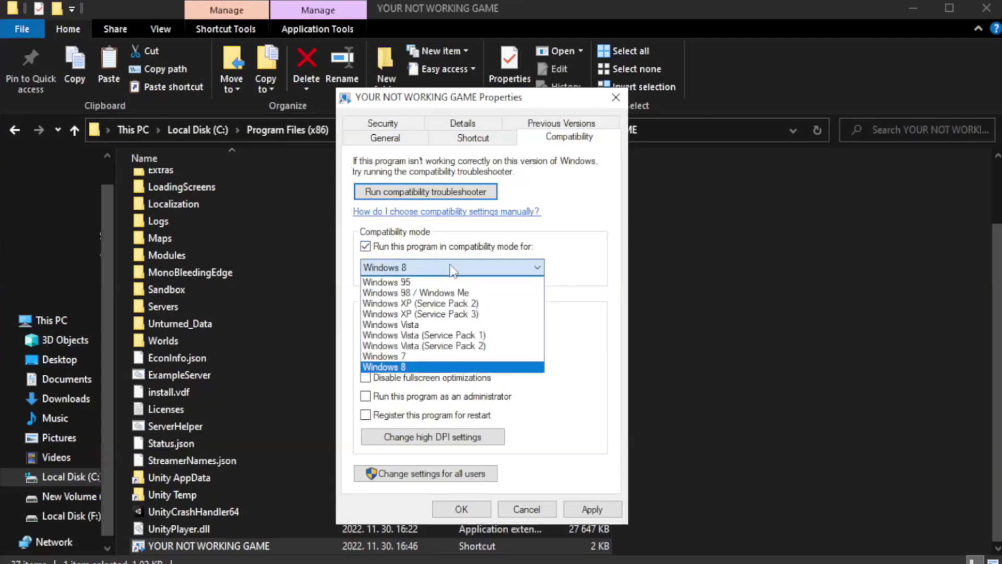
{"action": "left_click", "coordinate": [425, 368]}
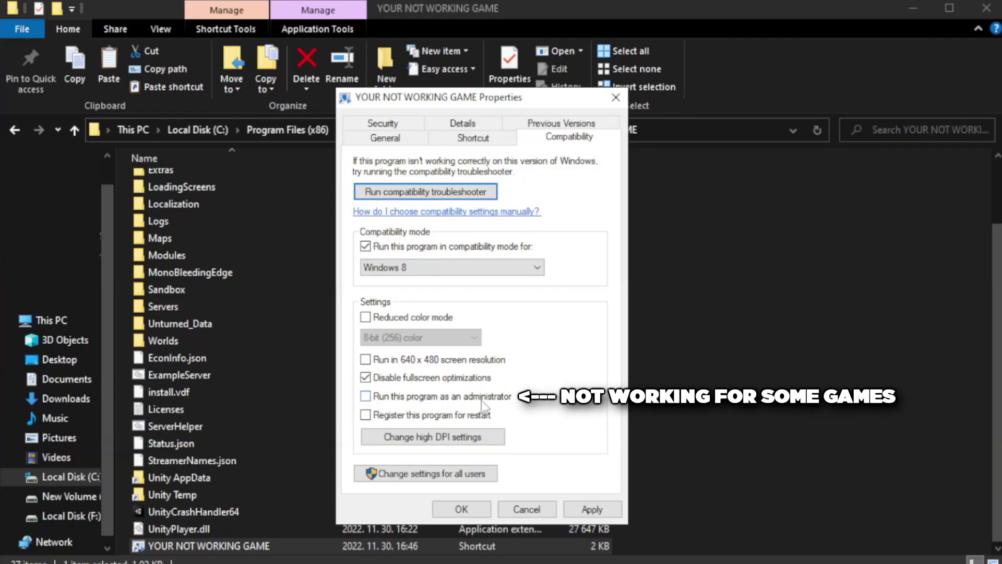
Set the game to run as administrator, then apply and confirm the compatibility settings.
{"action": "left_click", "coordinate": [394, 405]}
{"action": "left_click", "coordinate": [592, 511]}
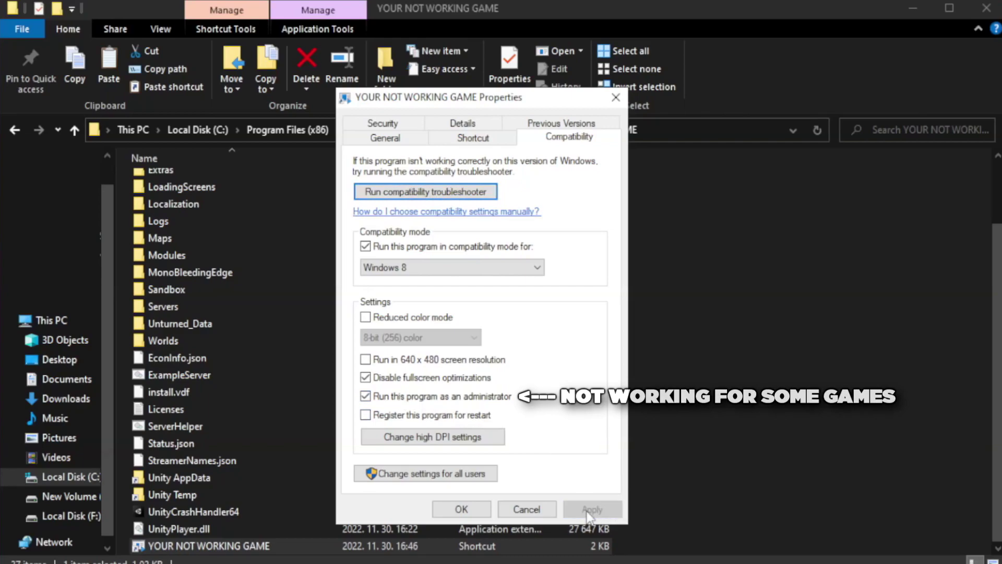
{"action": "left_click", "coordinate": [461, 510]}
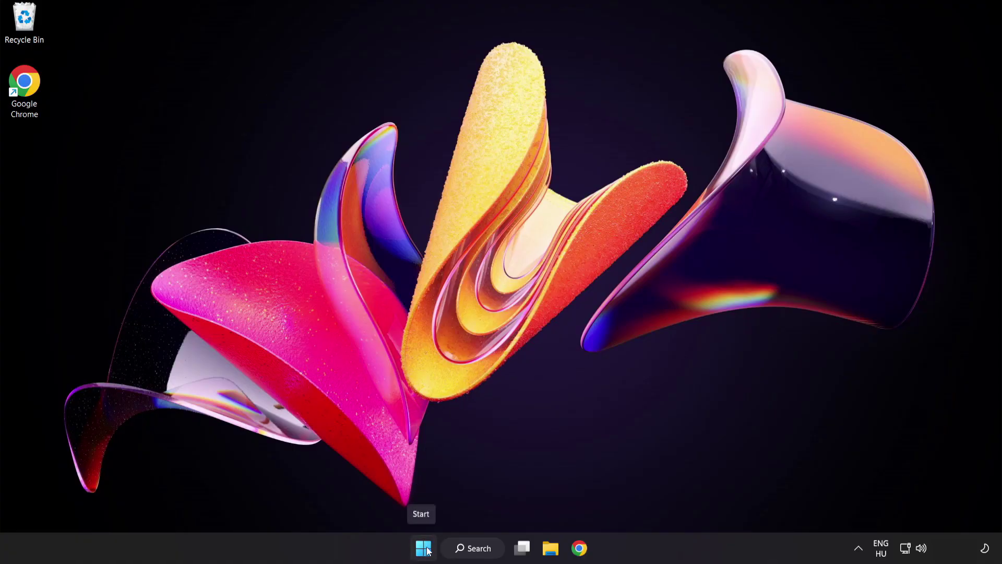
Bring up the Win+X power-user menu from the Start button.
{"action": "right_click", "coordinate": [426, 551]}
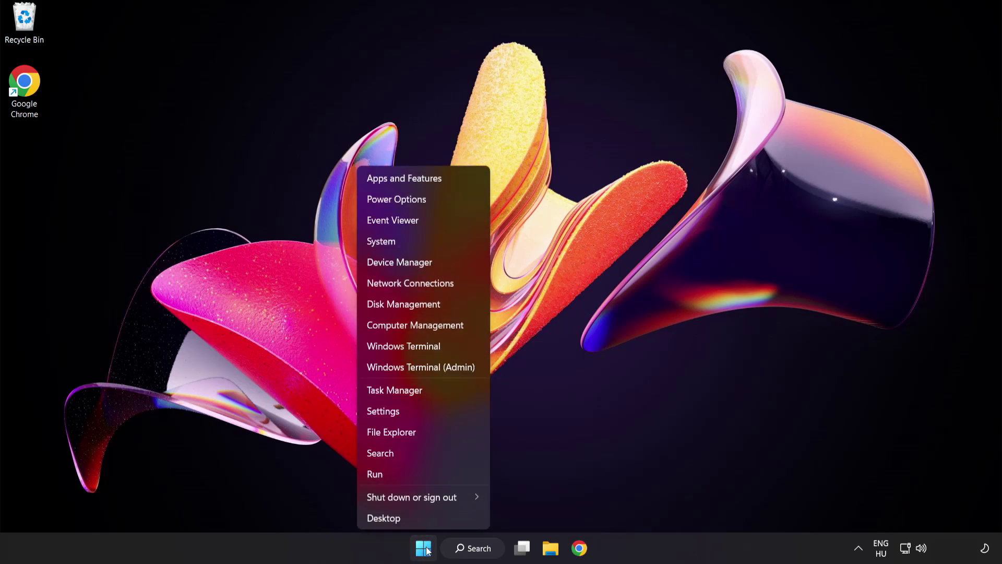
Disable Cortana and Phone Link in Task Manager's Startup apps list.
{"action": "left_click", "coordinate": [433, 389]}
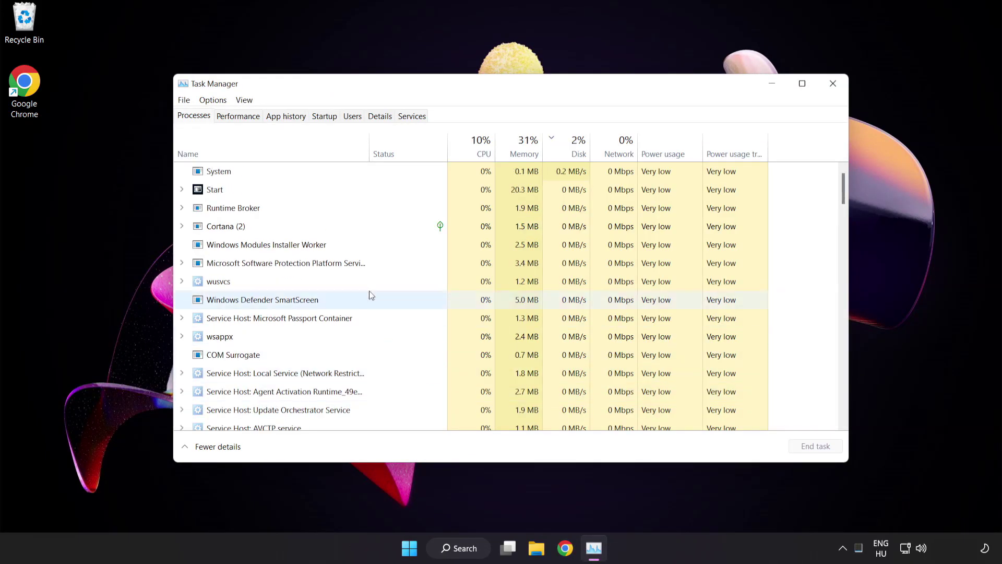
{"action": "left_click", "coordinate": [324, 116]}
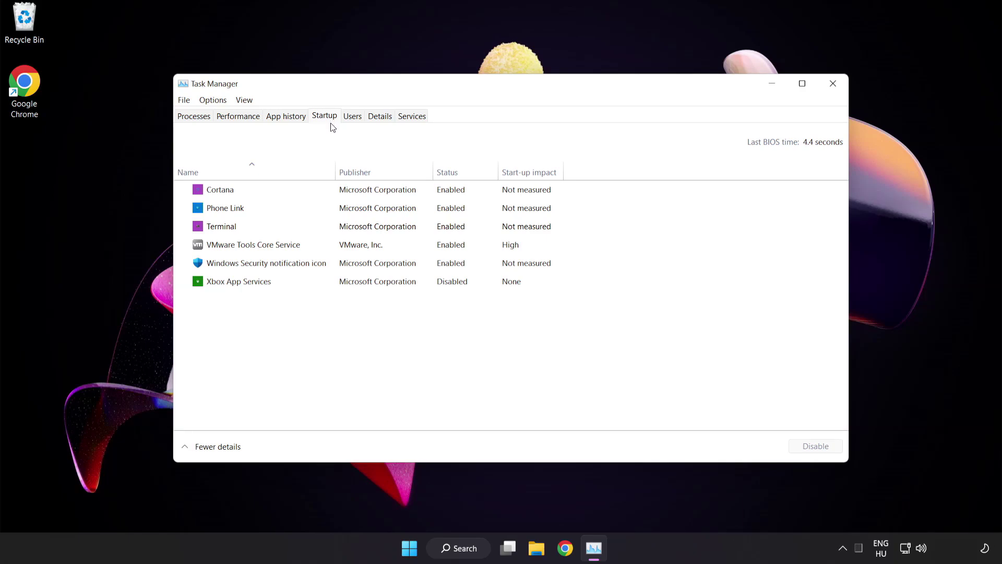
{"action": "left_click", "coordinate": [332, 197]}
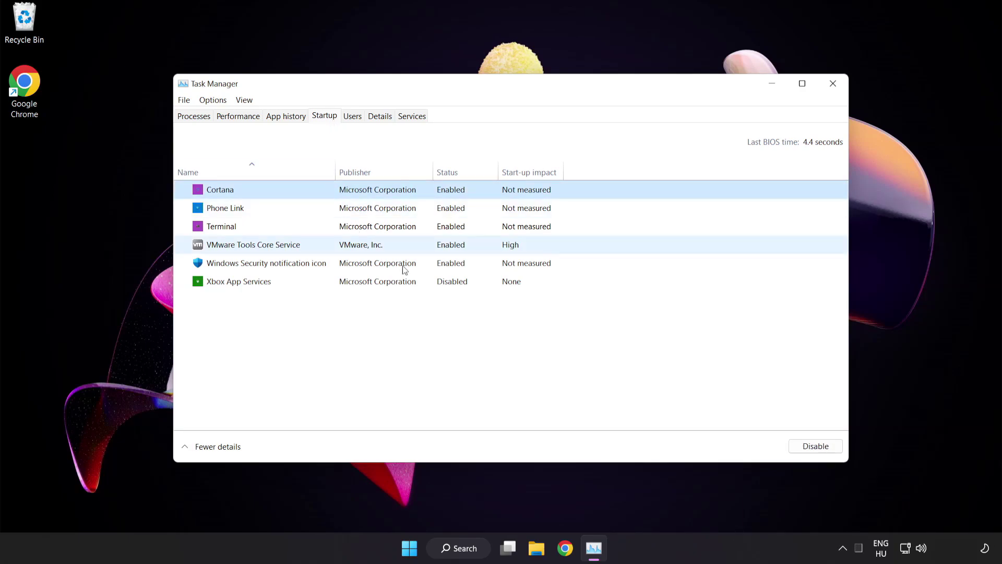
{"action": "left_click", "coordinate": [822, 452]}
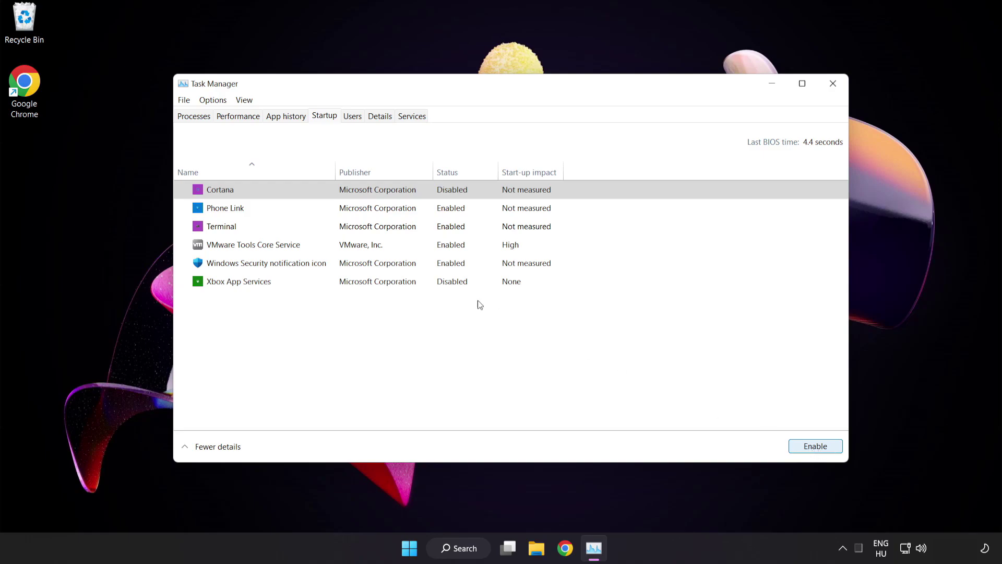
{"action": "left_click", "coordinate": [310, 210]}
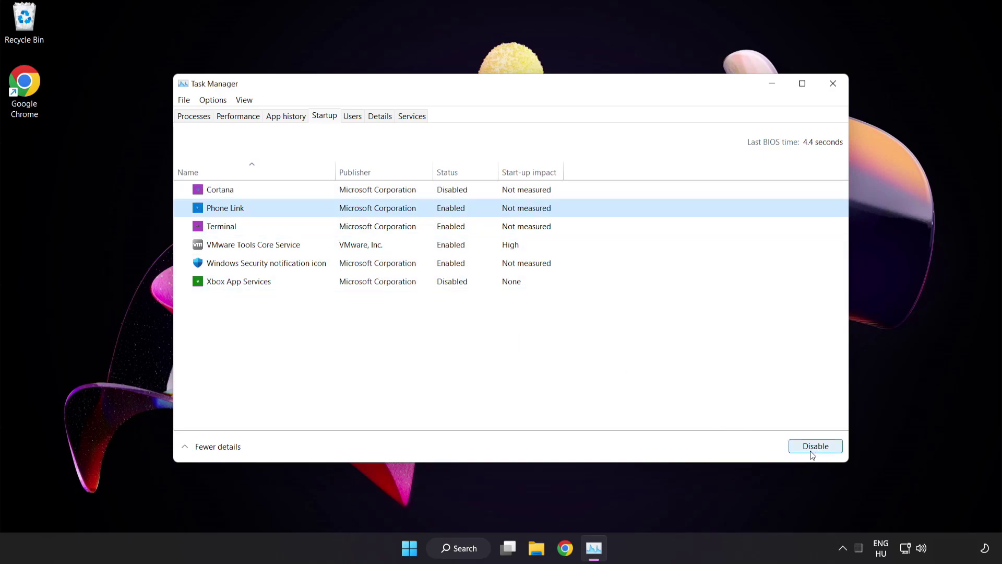
{"action": "left_click", "coordinate": [812, 449]}
Disable Terminal and the Windows Security notification icon at startup, then close Task Manager.
{"action": "left_click", "coordinate": [317, 226]}
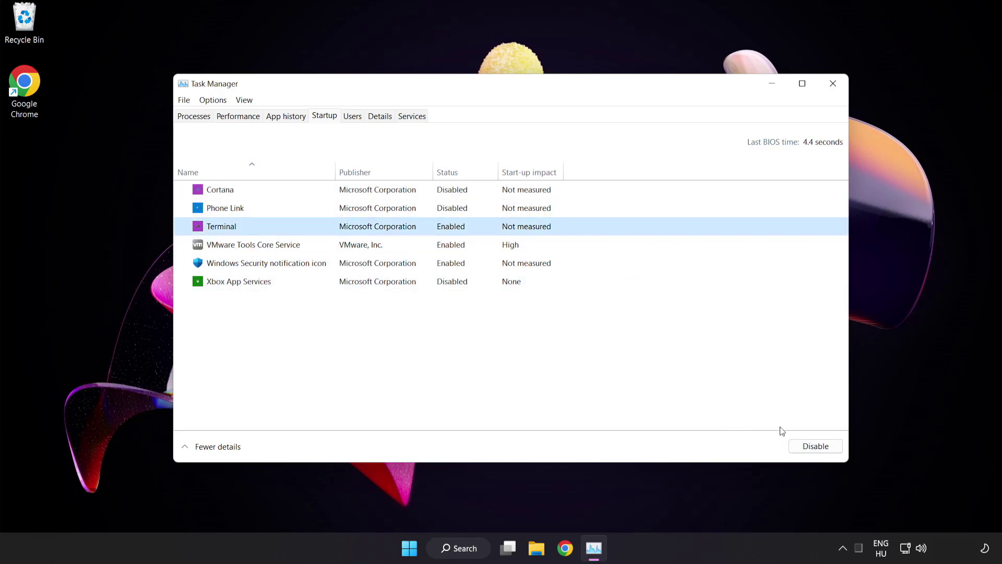
{"action": "left_click", "coordinate": [814, 447]}
{"action": "left_click", "coordinate": [358, 265]}
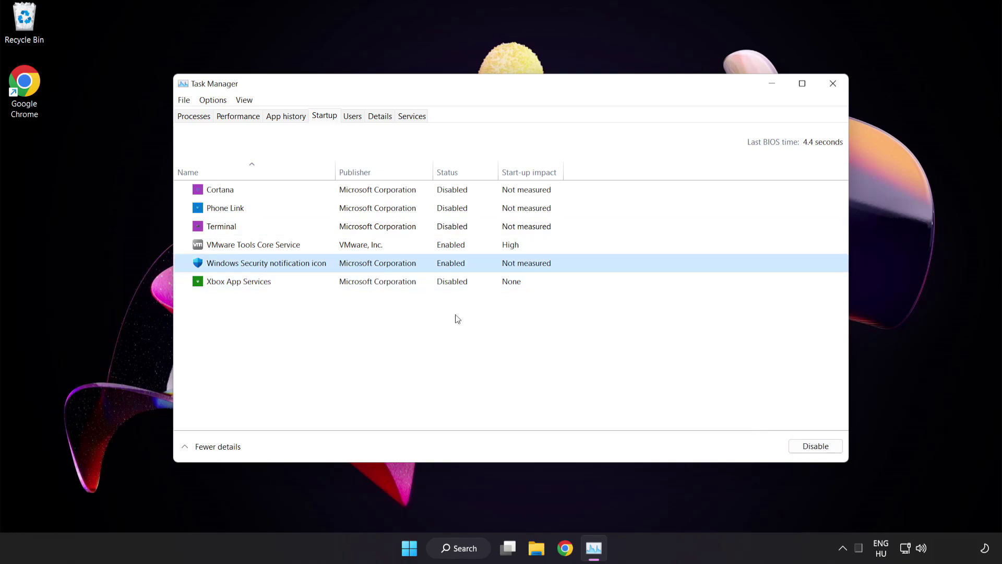
{"action": "left_click", "coordinate": [810, 449]}
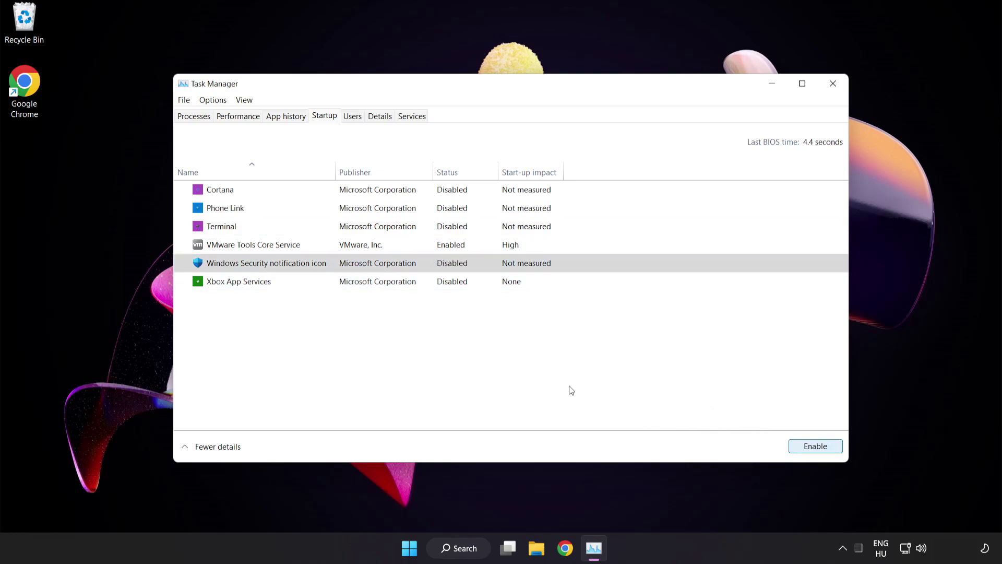
{"action": "left_click", "coordinate": [832, 84]}
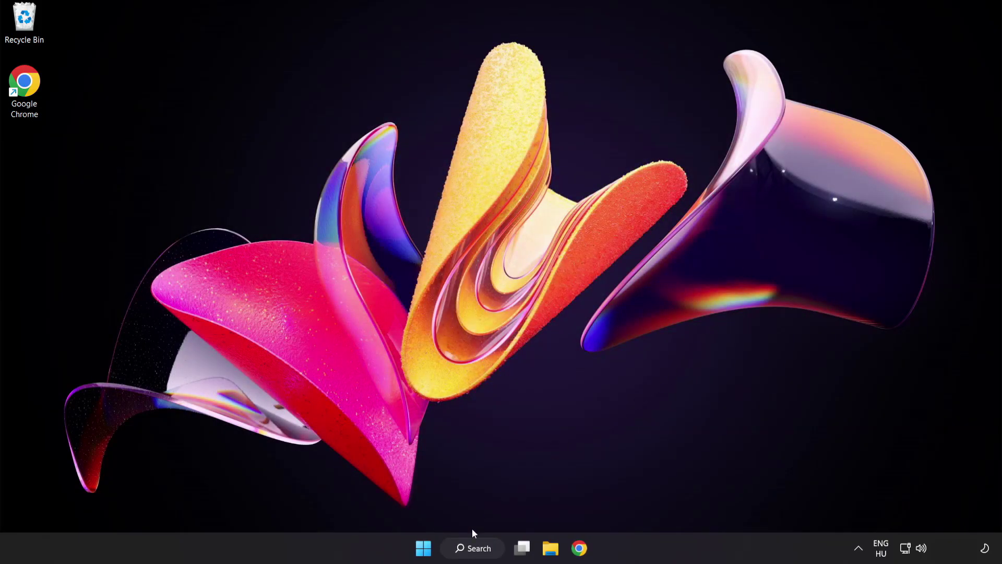
Launch Command Prompt as administrator from the search results for cmd.
{"action": "left_click", "coordinate": [475, 552]}
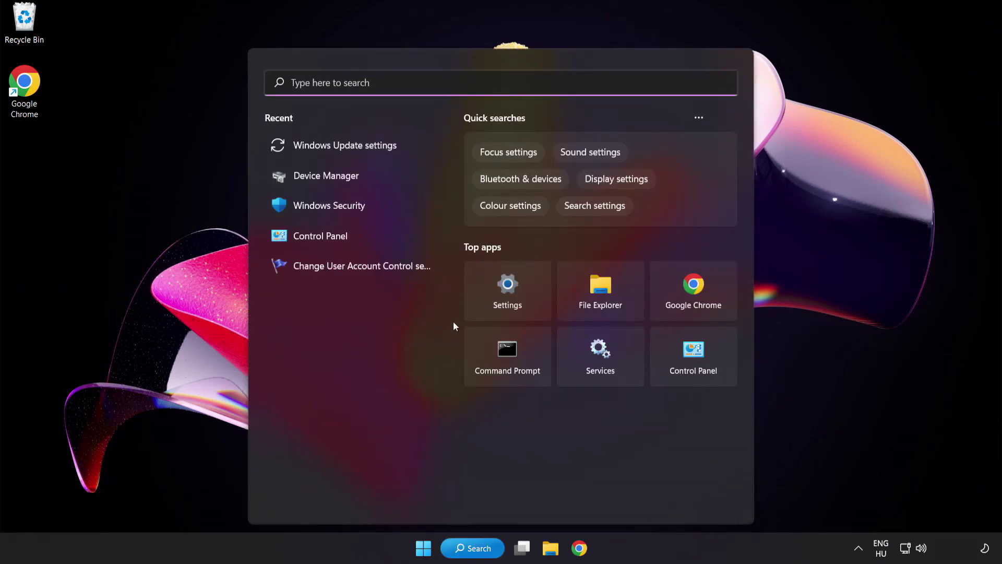
{"action": "type", "text": "cm"}
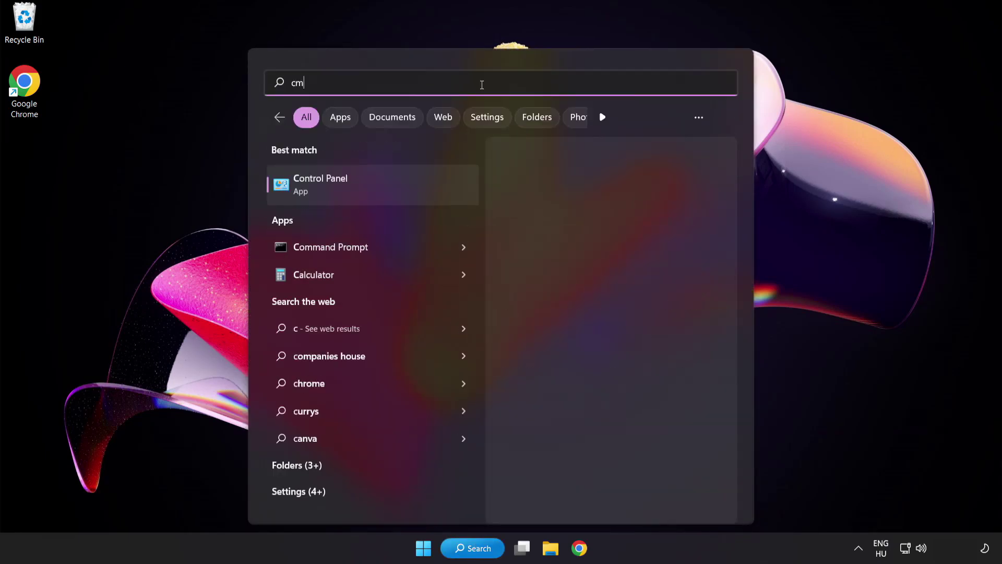
{"action": "type", "text": "d"}
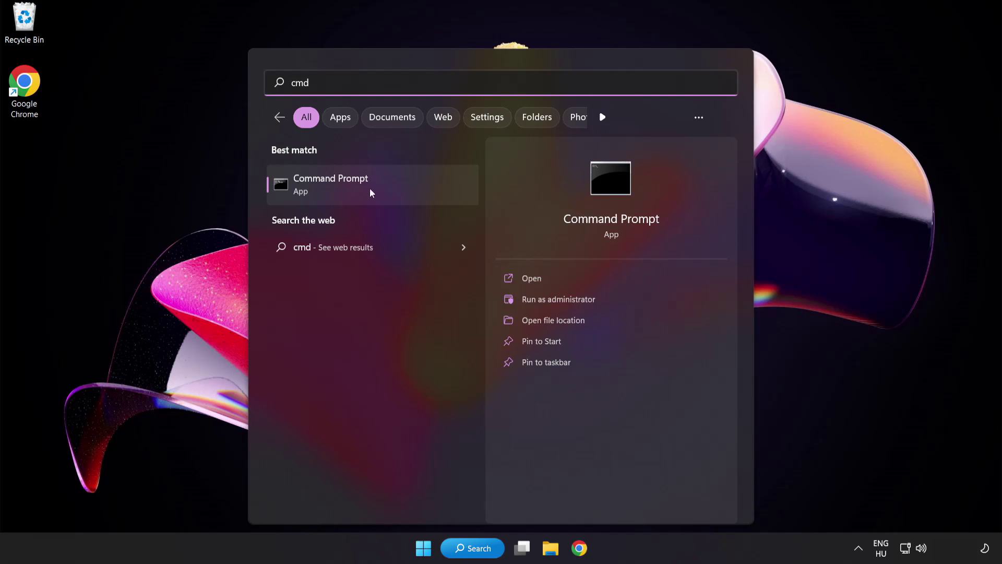
{"action": "right_click", "coordinate": [375, 193]}
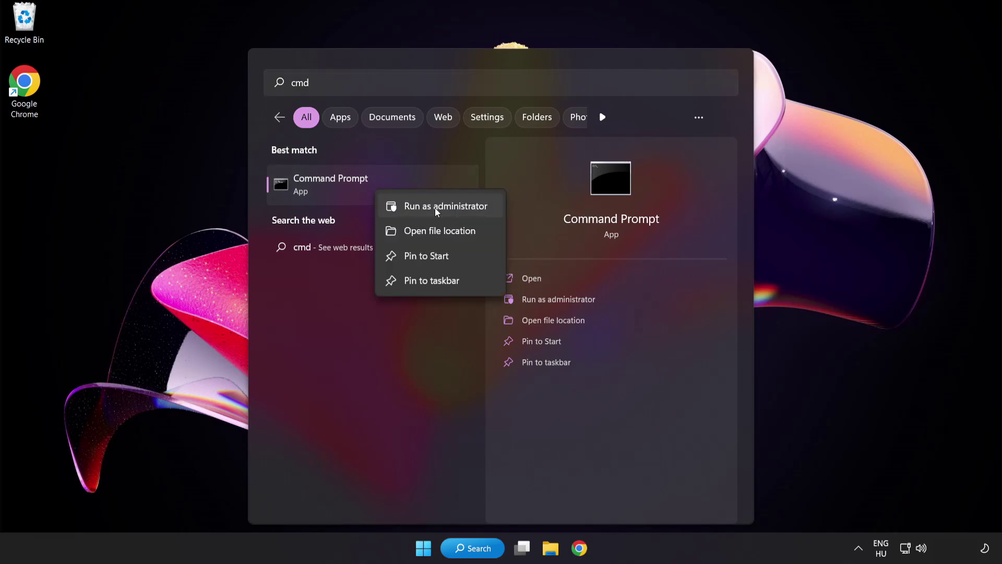
{"action": "left_click", "coordinate": [422, 209]}
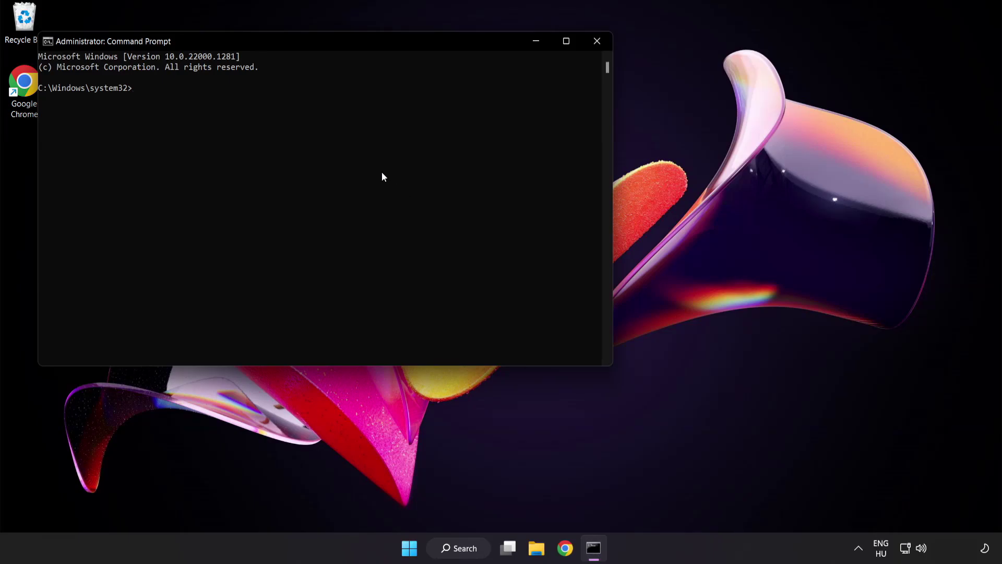
Run sfc /scannow to completion with no integrity violations, then close the window.
{"action": "left_click_drag", "start_coordinate": [286, 40], "coordinate": [436, 102]}
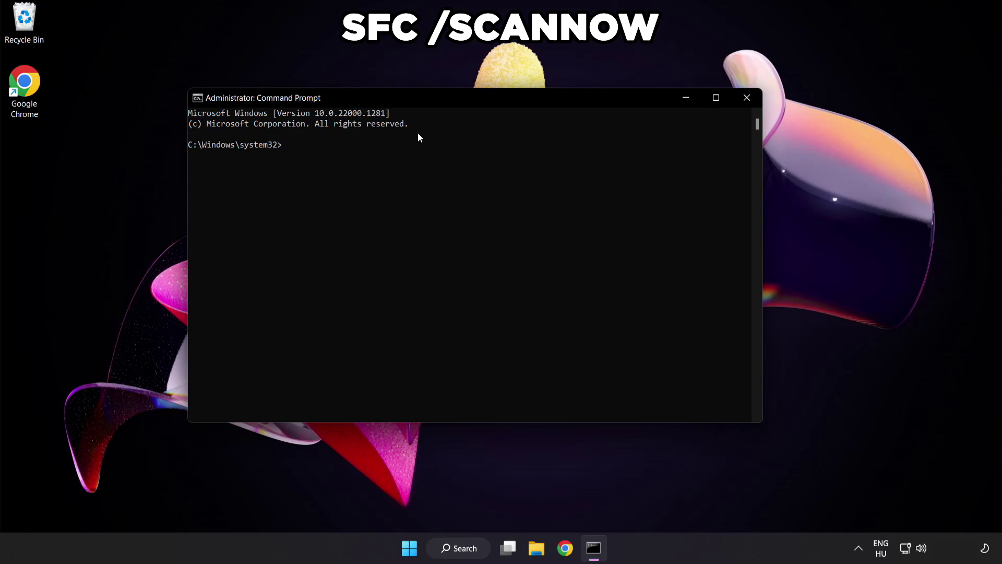
{"action": "type", "text": "sfc /"}
{"action": "type", "text": "scannow"}
{"action": "key", "text": "Return"}
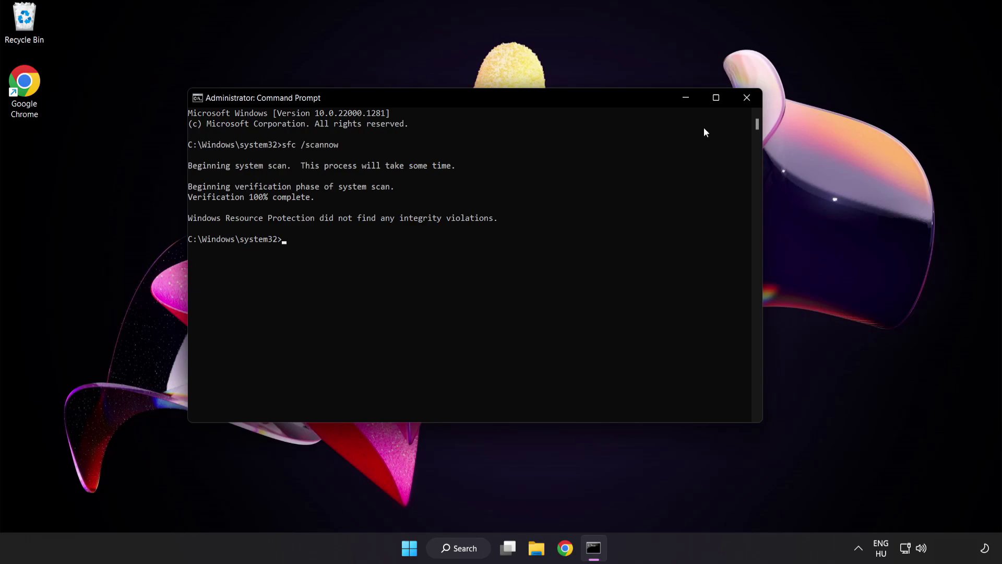
{"action": "left_click", "coordinate": [743, 98]}
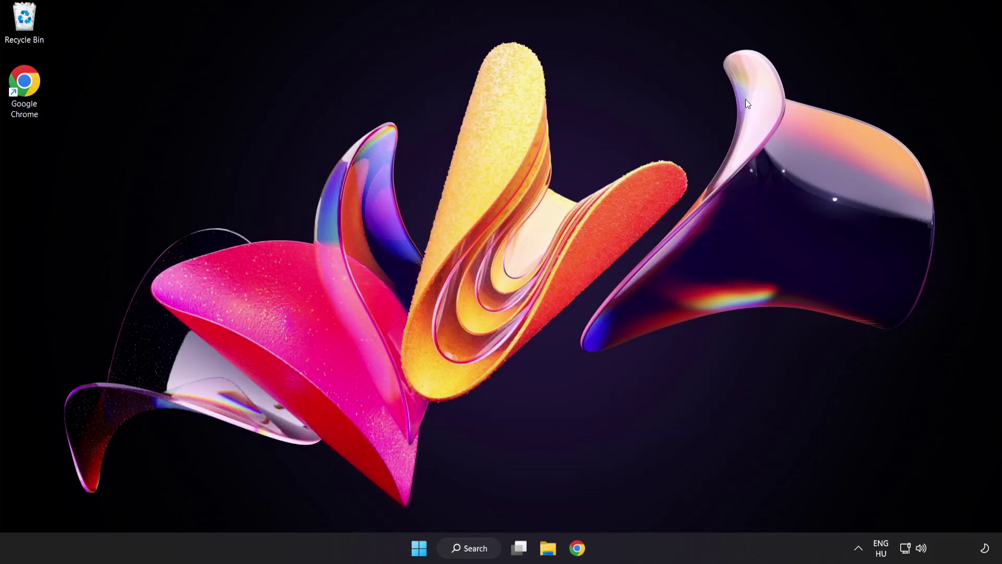
{"action": "left_click", "coordinate": [423, 548]}
{"action": "left_click", "coordinate": [664, 503]}
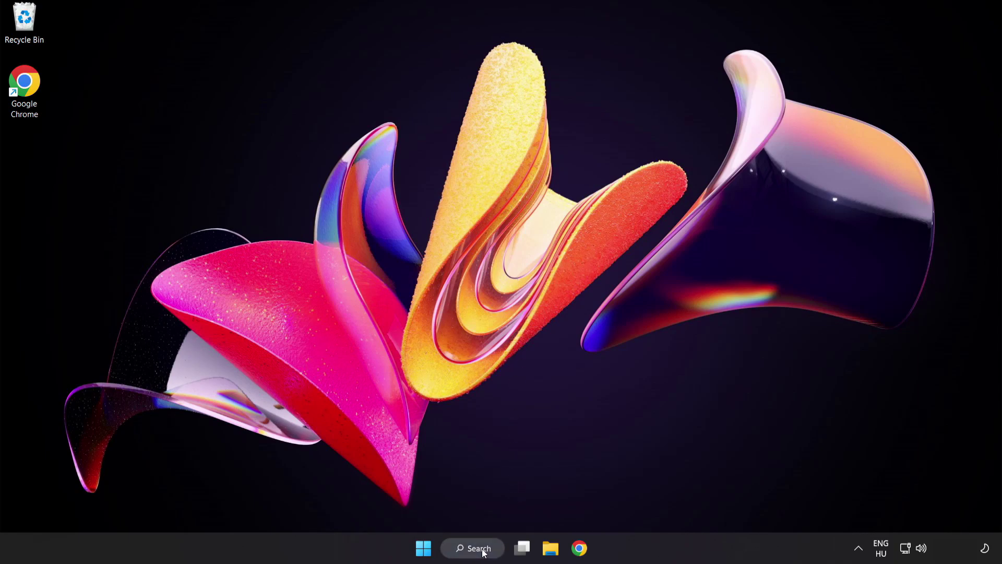
Launch Windows Security from the taskbar search for security.
{"action": "left_click", "coordinate": [483, 552]}
{"action": "type", "text": "se"}
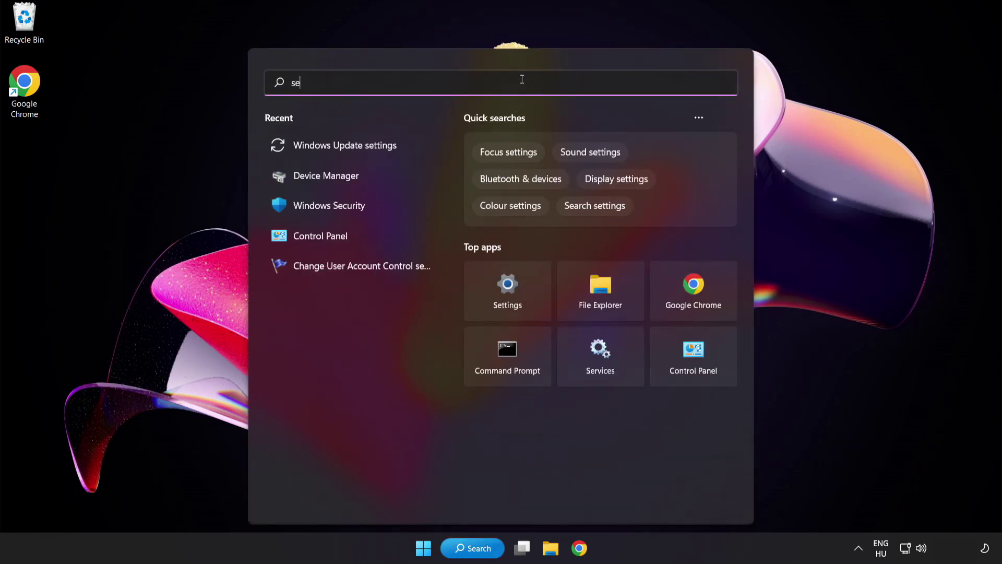
{"action": "type", "text": "curity"}
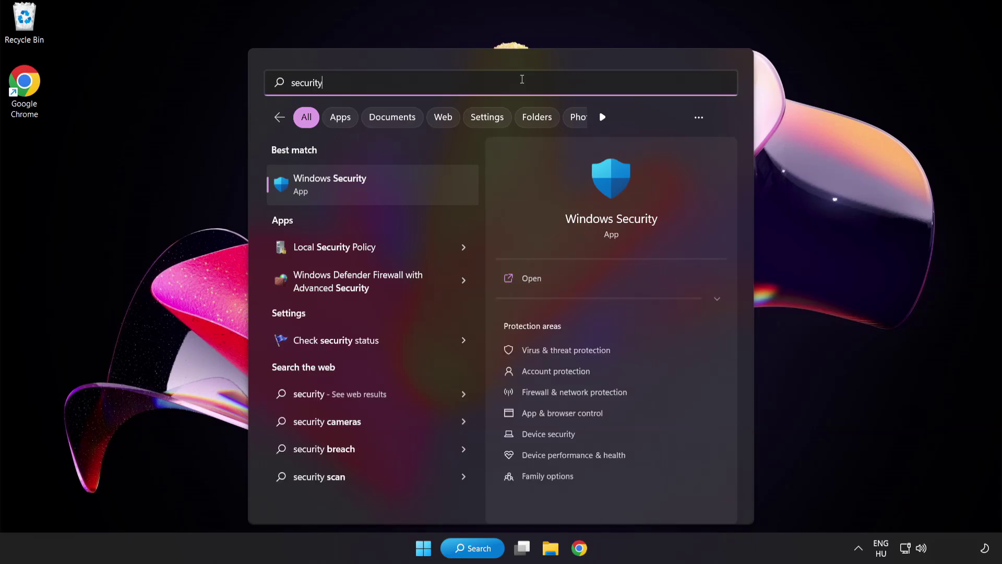
{"action": "left_click", "coordinate": [378, 183]}
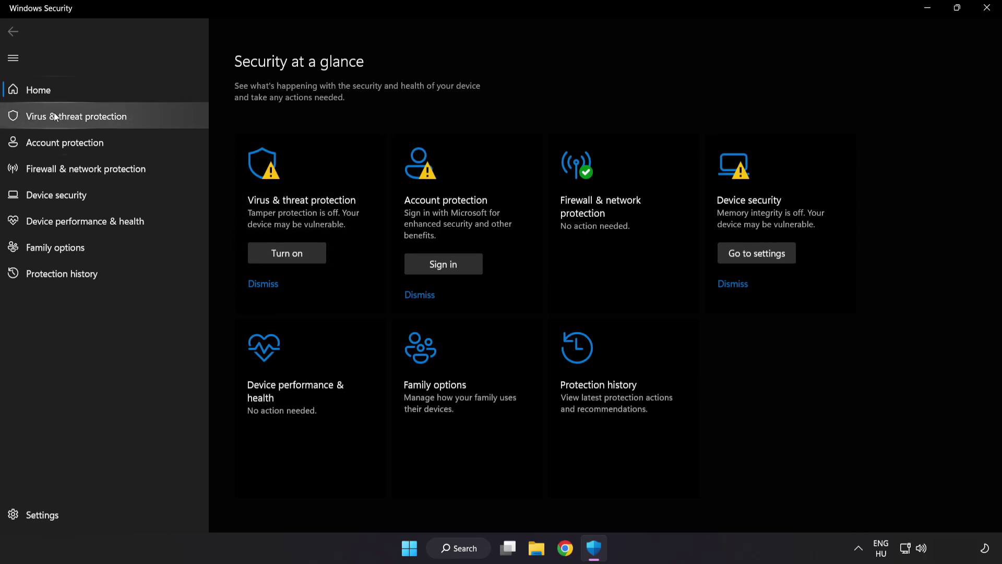
Reach the antivirus Exclusions page via Virus & threat protection's Manage settings.
{"action": "left_click", "coordinate": [152, 115]}
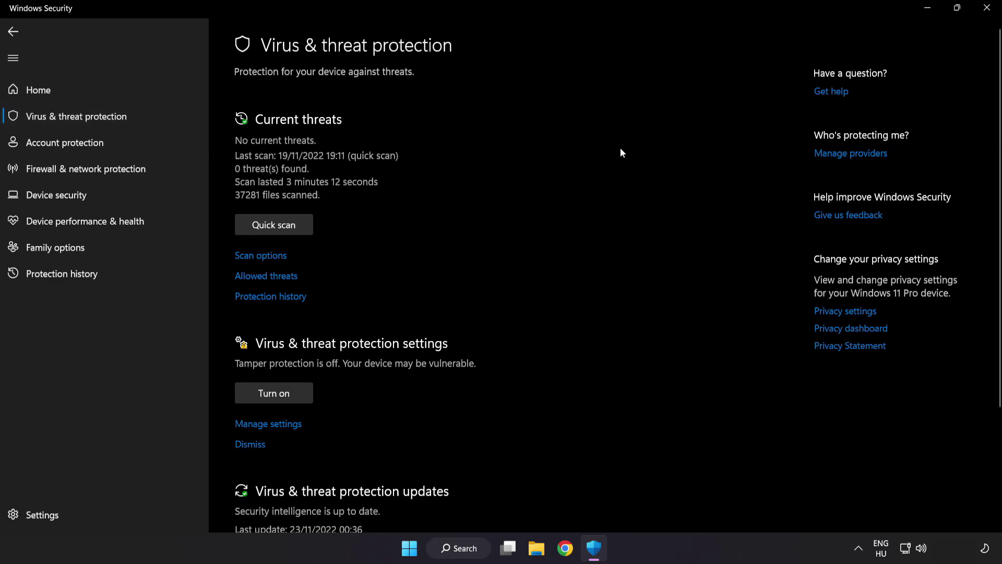
{"action": "scroll", "coordinate": [633, 153], "scroll_direction": "down", "scroll_amount": 2}
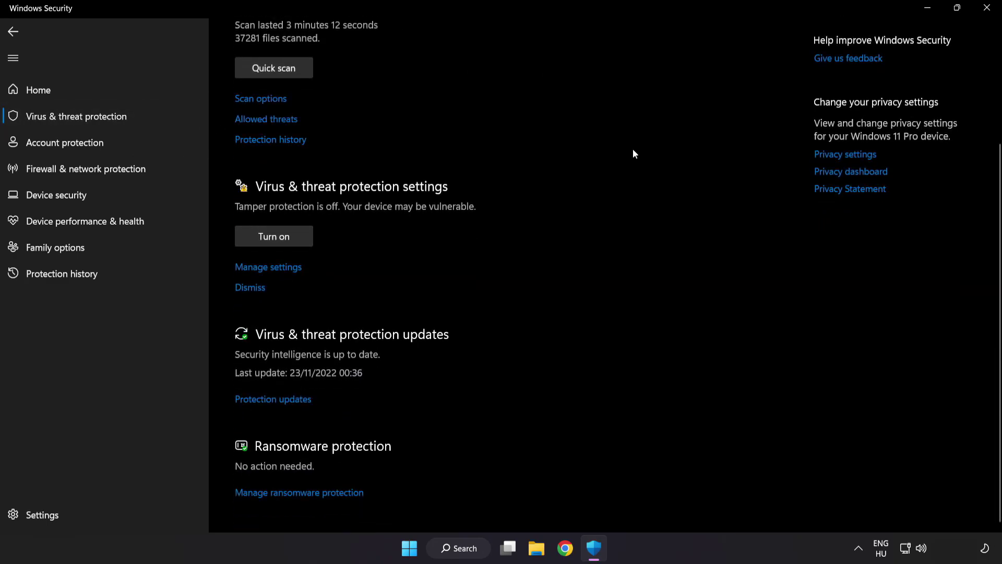
{"action": "left_click", "coordinate": [275, 267]}
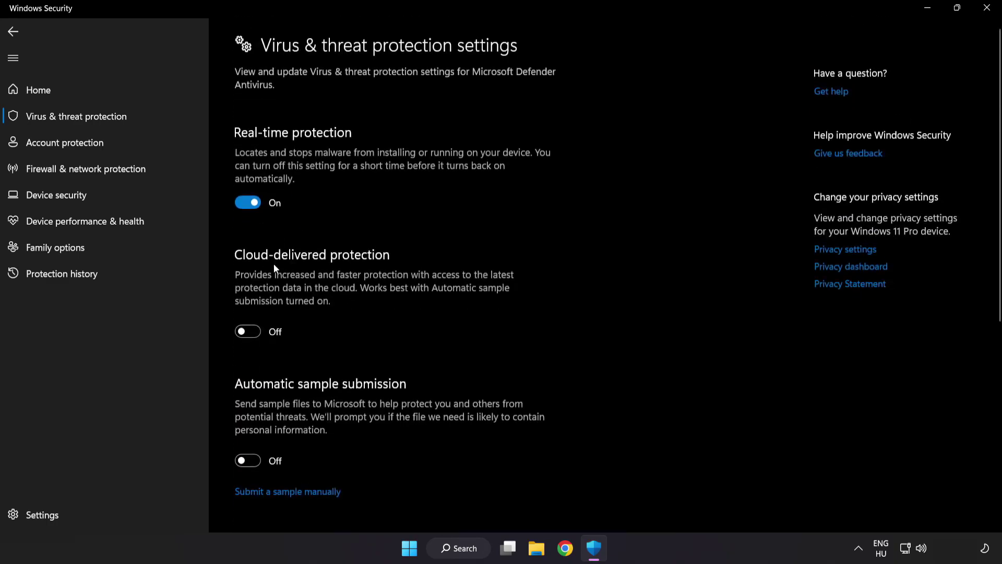
{"action": "scroll", "coordinate": [585, 278], "scroll_direction": "down", "scroll_amount": 1}
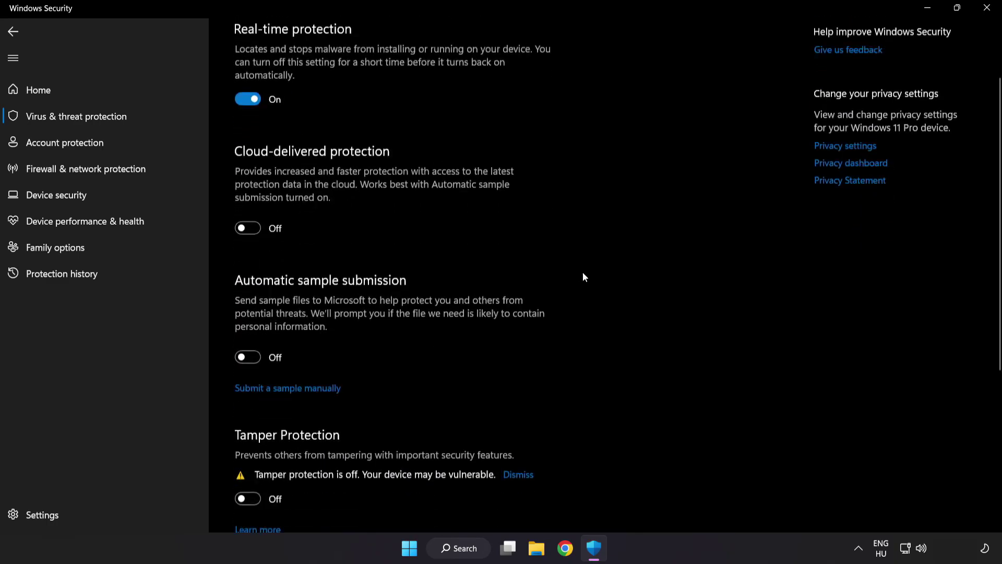
{"action": "scroll", "coordinate": [583, 272], "scroll_direction": "down", "scroll_amount": 3}
{"action": "scroll", "coordinate": [583, 276], "scroll_direction": "down", "scroll_amount": 1}
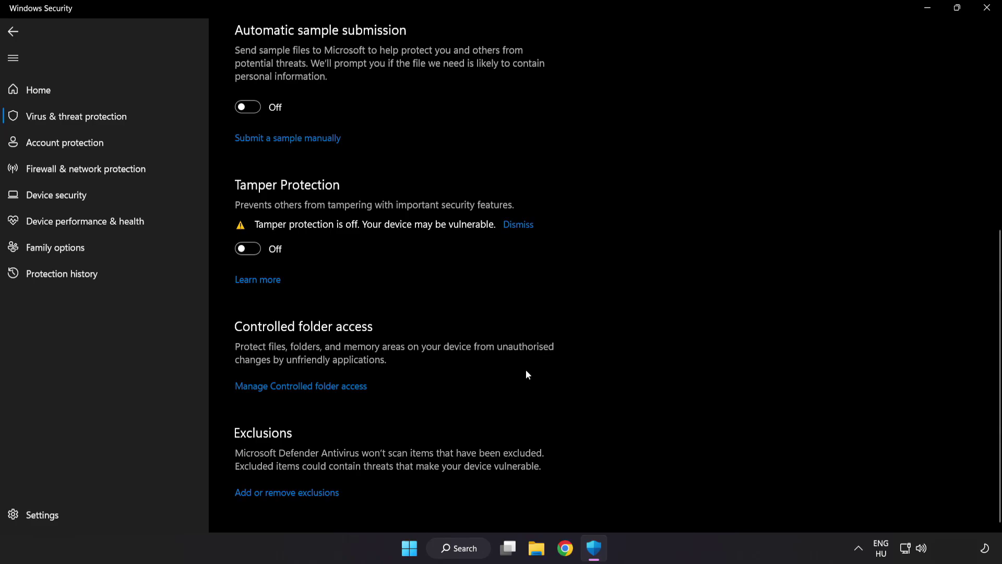
{"action": "left_click", "coordinate": [294, 493]}
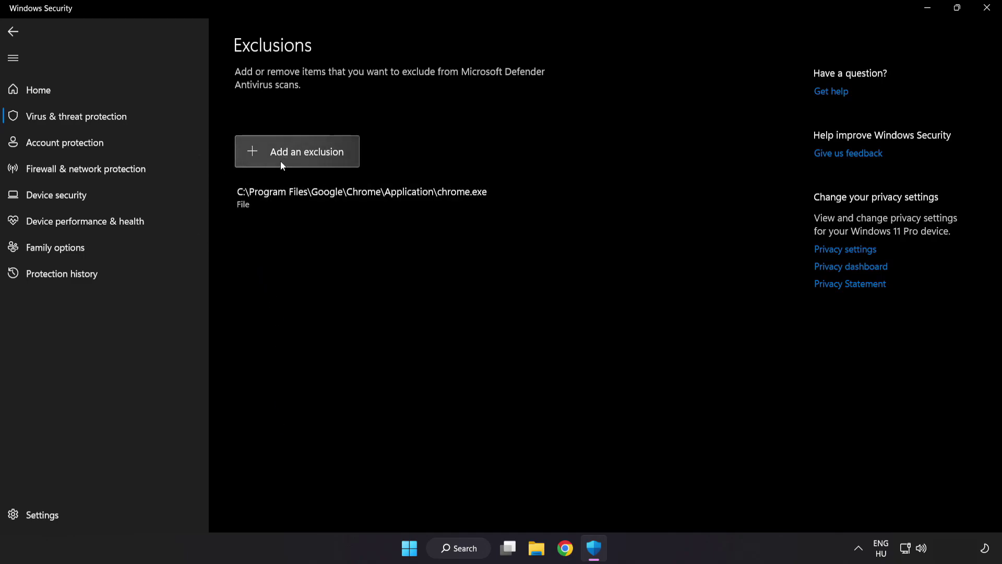
Start a File exclusion and browse the picker to C:\Program Files (x86).
{"action": "left_click", "coordinate": [299, 161]}
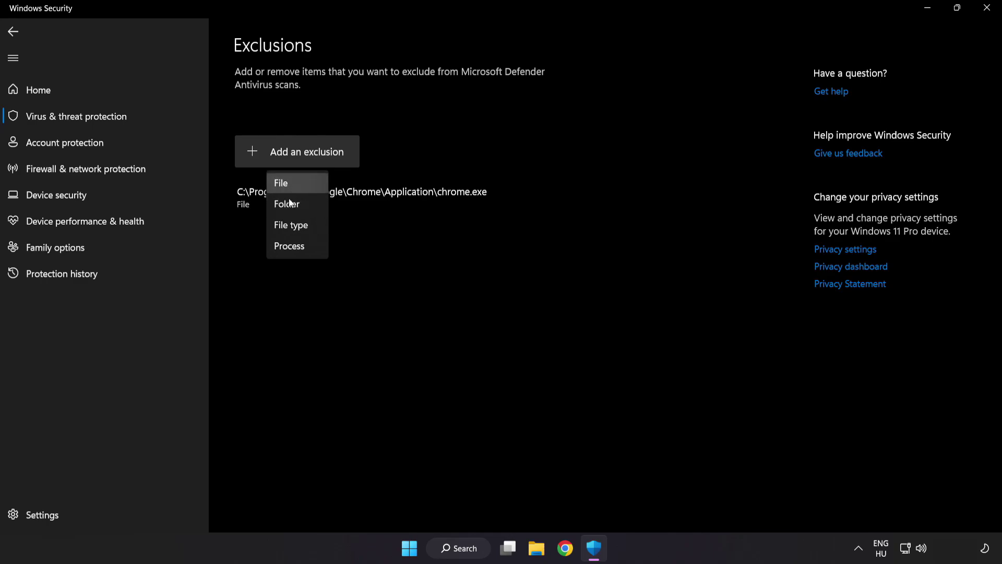
{"action": "left_click", "coordinate": [291, 186]}
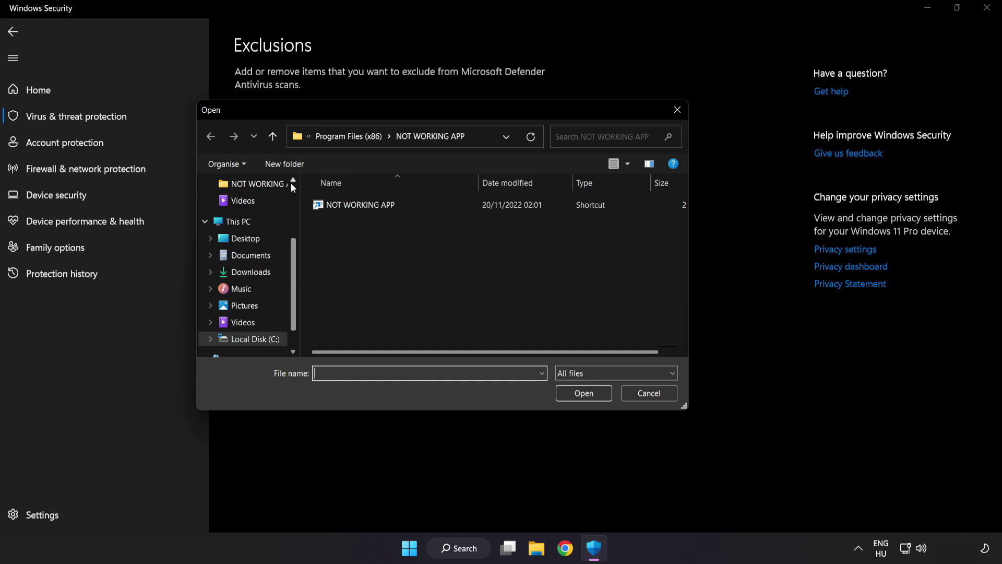
{"action": "left_click", "coordinate": [321, 140]}
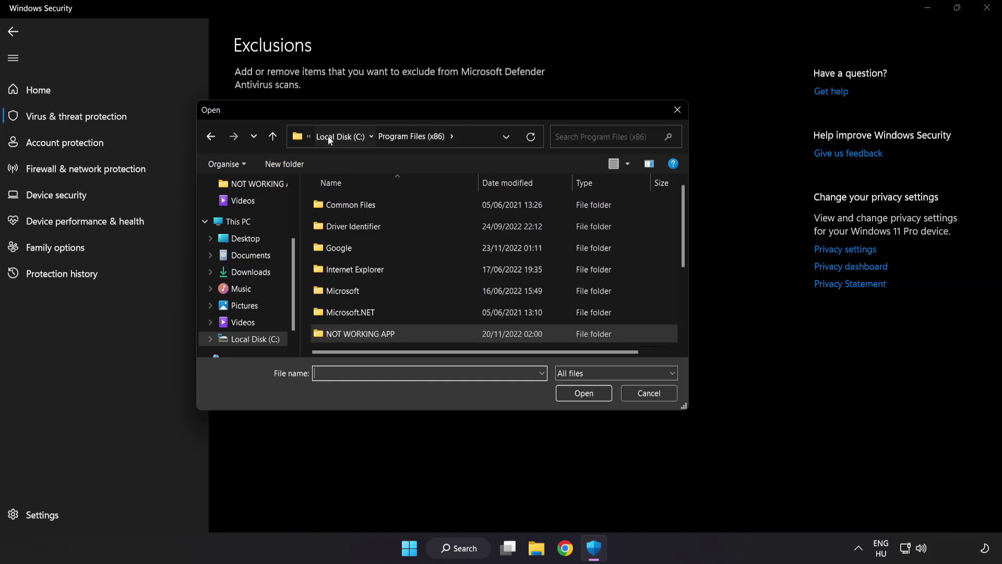
{"action": "left_click", "coordinate": [328, 135]}
{"action": "left_click", "coordinate": [330, 136]}
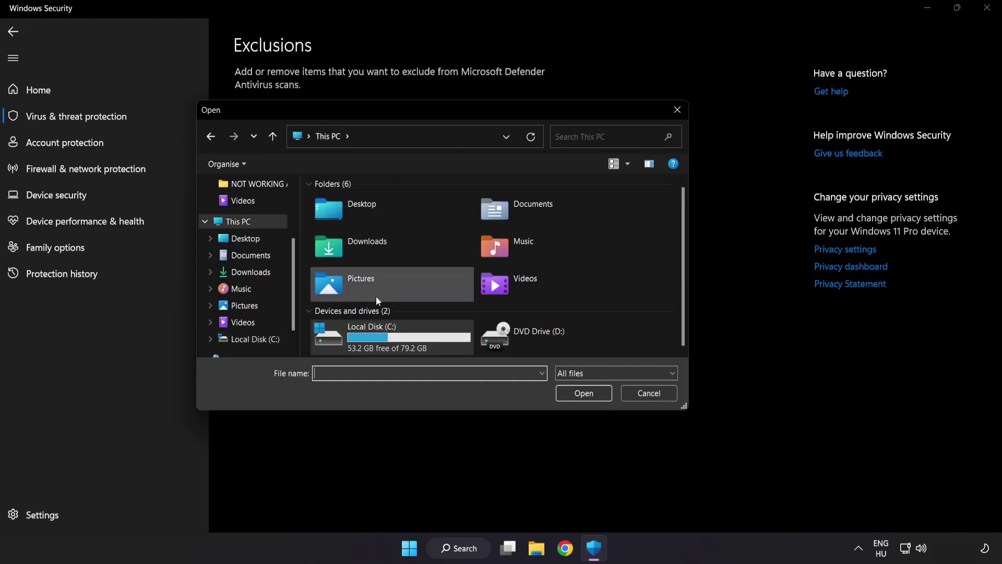
{"action": "double_click", "coordinate": [374, 341]}
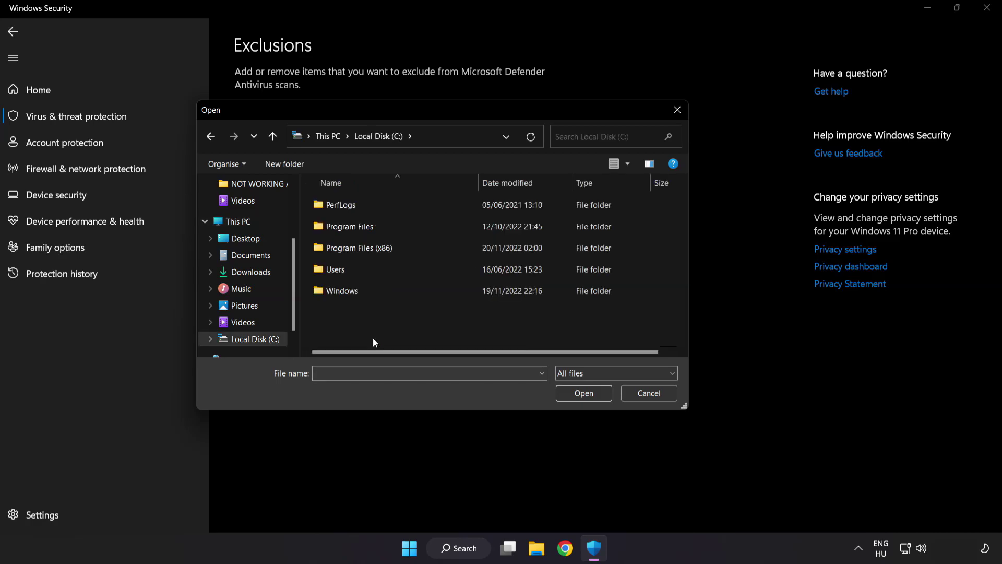
{"action": "double_click", "coordinate": [385, 243]}
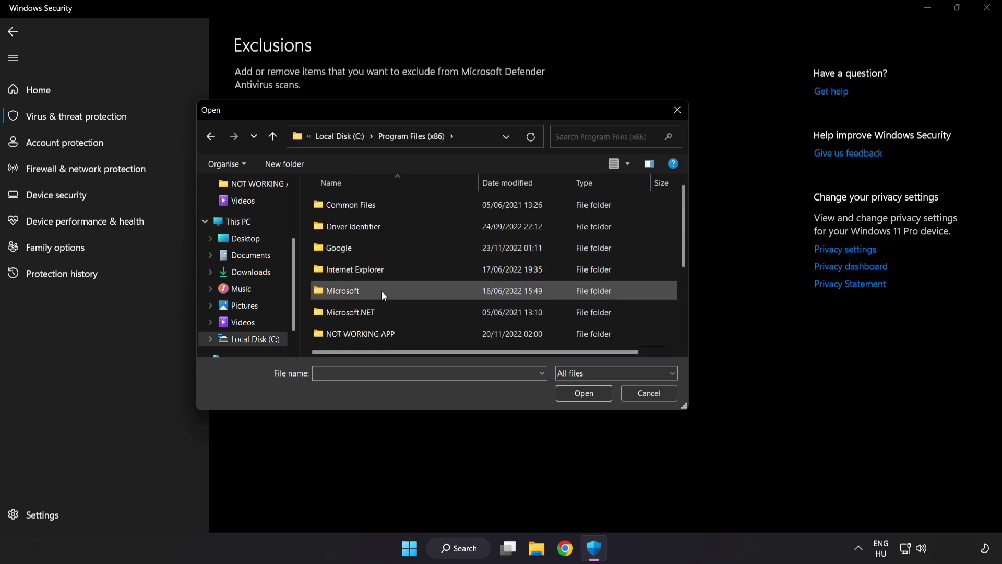
{"action": "scroll", "coordinate": [369, 343], "scroll_direction": "down", "scroll_amount": 1}
Select the NOT WORKING APP shortcut in its folder and submit it as an exclusion.
{"action": "left_click", "coordinate": [357, 273]}
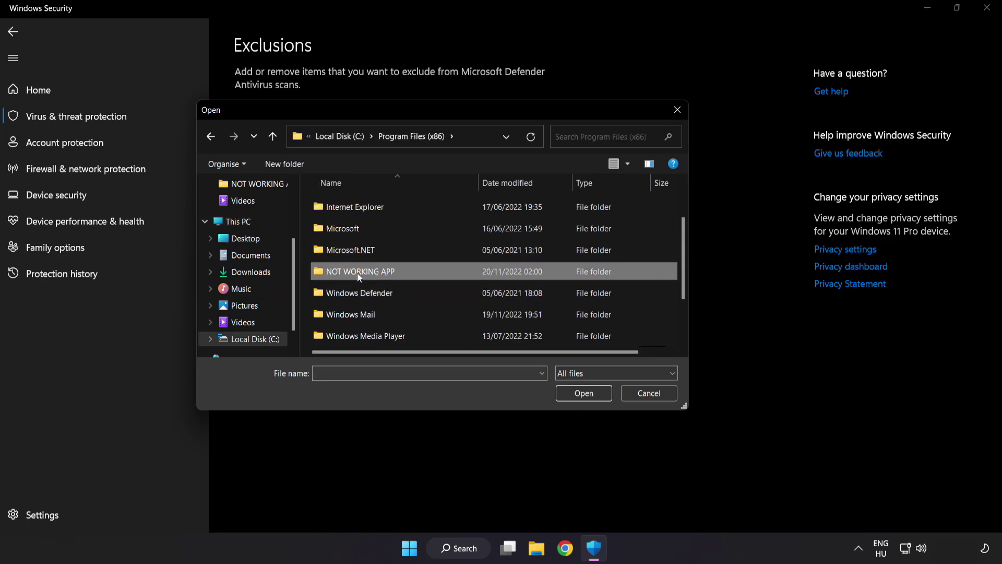
{"action": "double_click", "coordinate": [398, 272]}
{"action": "left_click", "coordinate": [389, 210]}
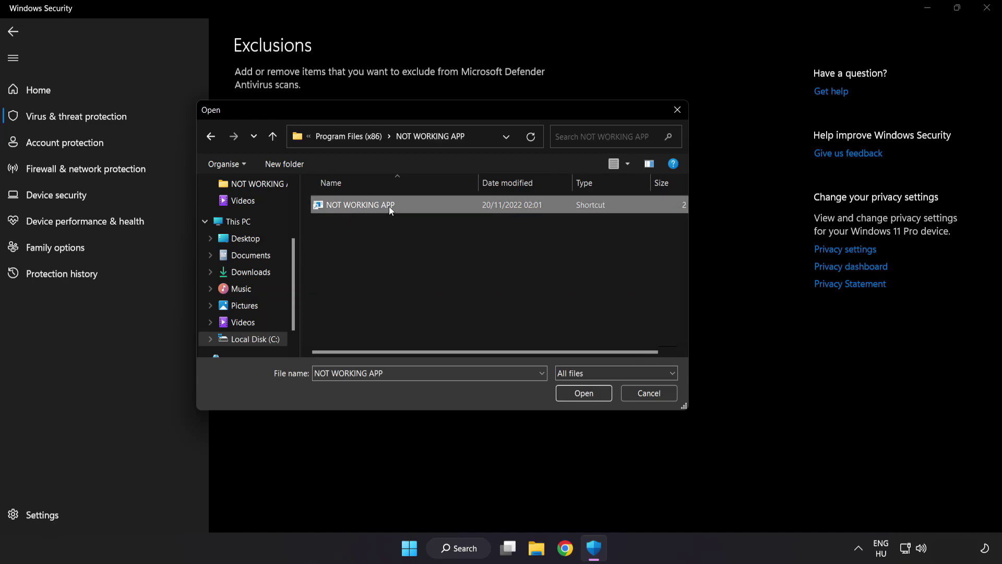
{"action": "left_click", "coordinate": [585, 396]}
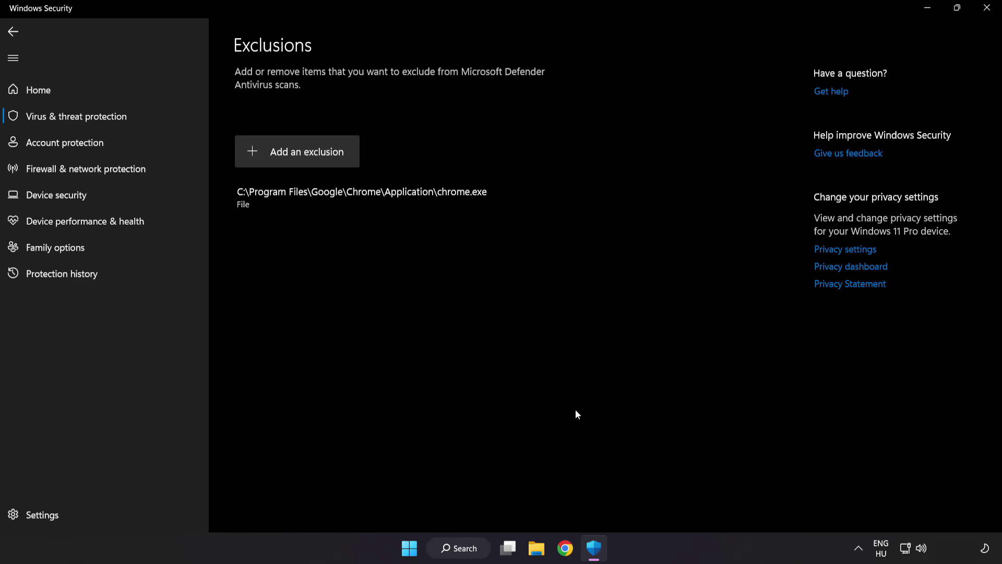
Close Windows Security and show the Start menu's power options for a restart.
{"action": "left_click", "coordinate": [984, 16]}
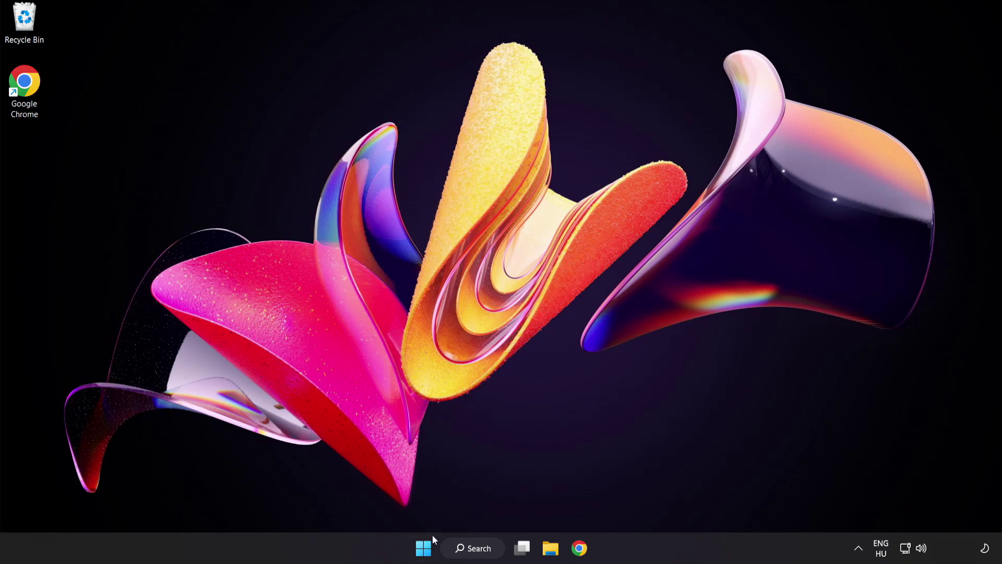
{"action": "left_click", "coordinate": [424, 547]}
{"action": "left_click", "coordinate": [665, 504]}
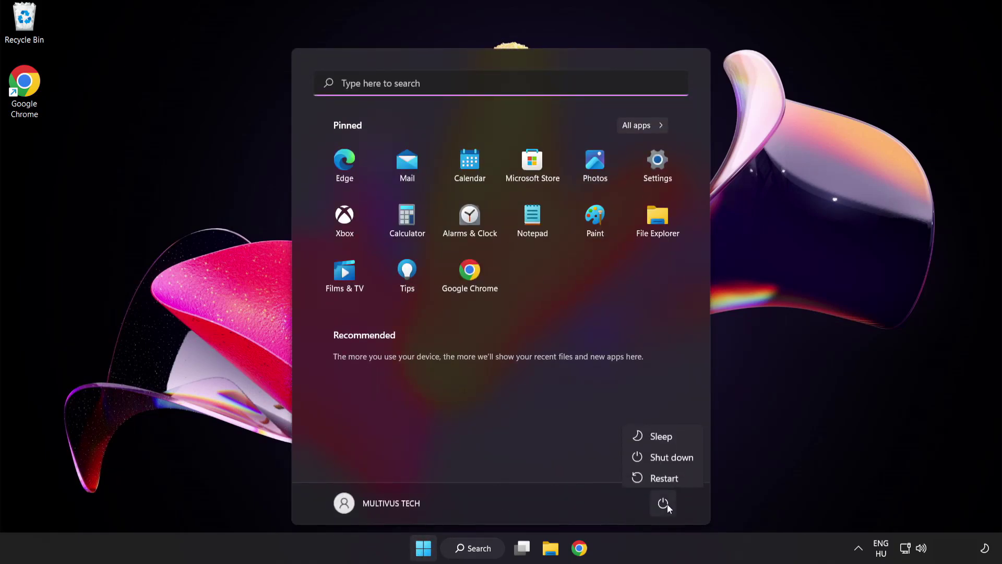